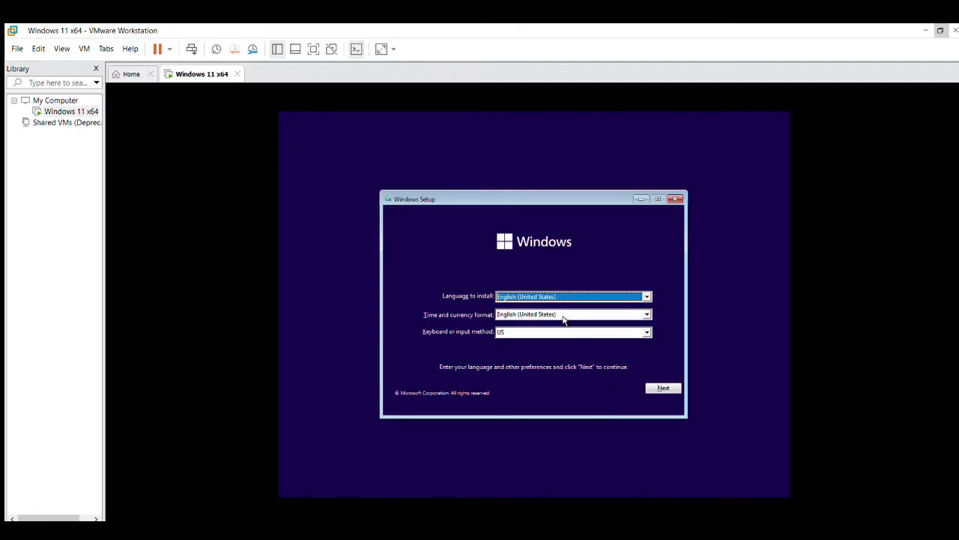
Set the time and currency format to English (Malaysia) and stretch the guest display to fill the available view
click(564, 316)
scroll(567, 349, up, 1)
scroll(566, 349, up, 6)
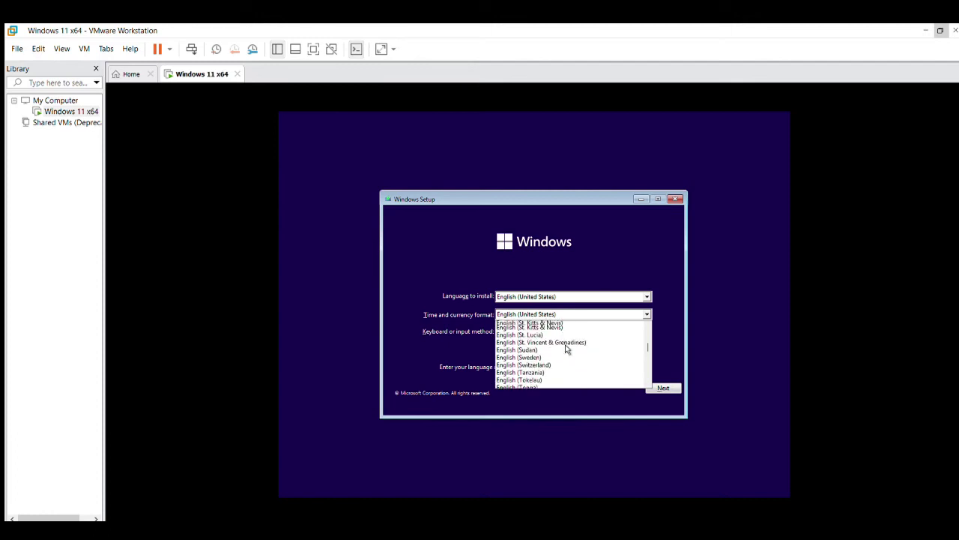
scroll(567, 348, up, 3)
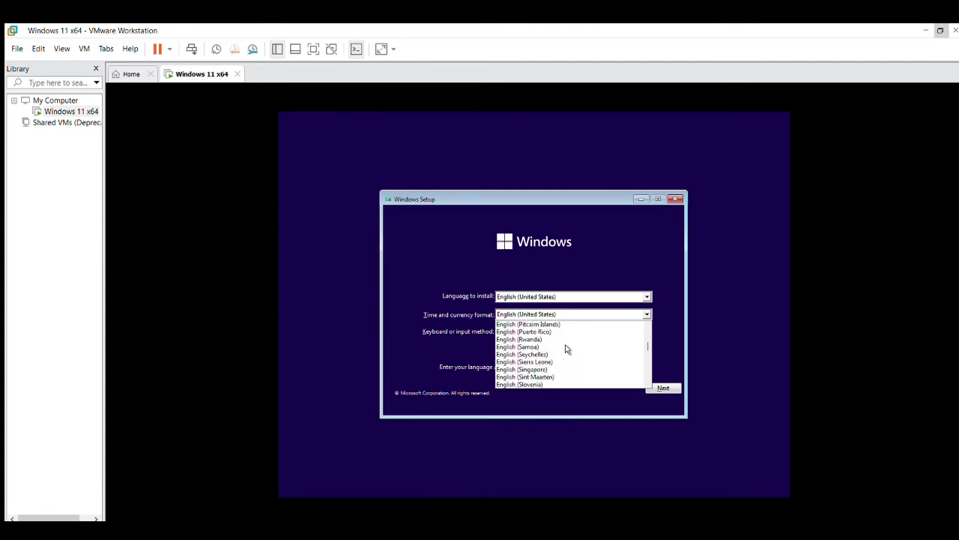
scroll(567, 348, up, 5)
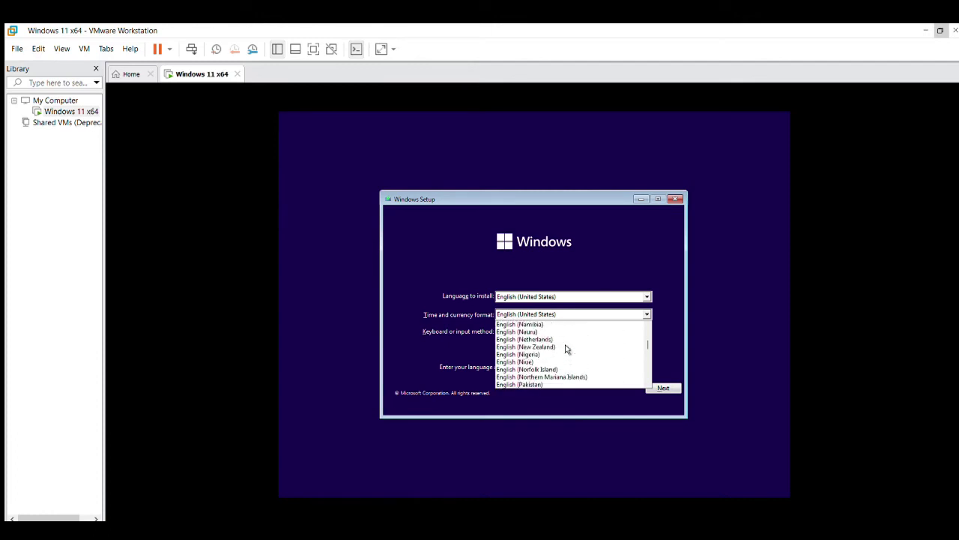
scroll(565, 347, up, 1)
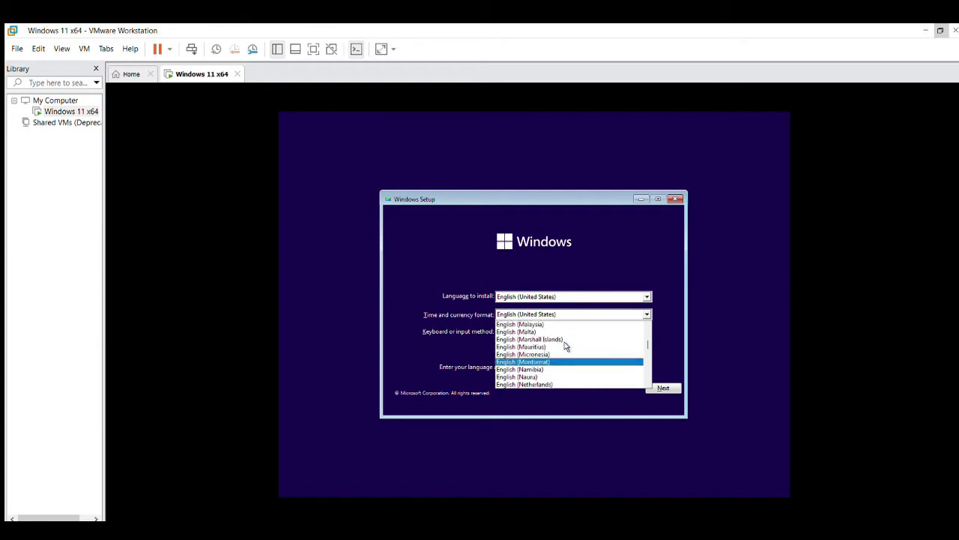
click(565, 328)
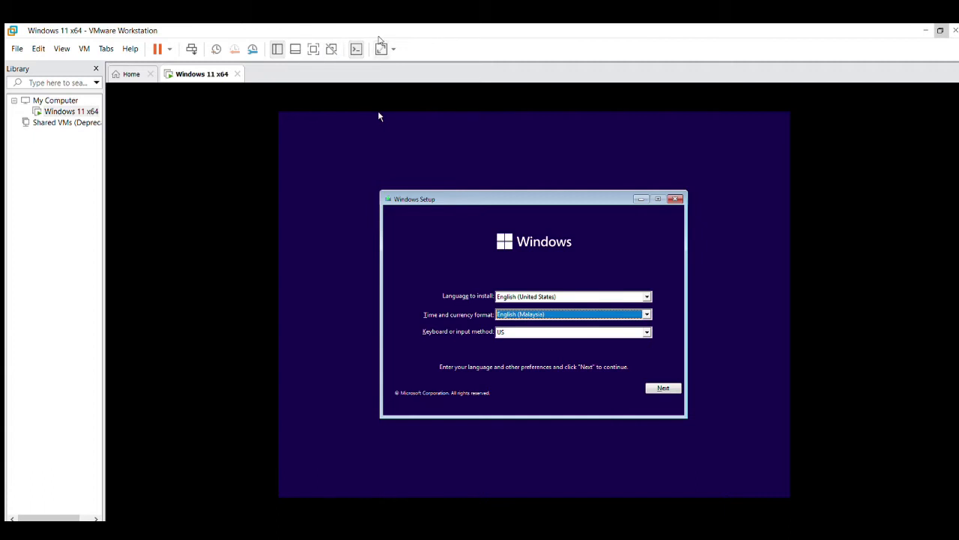
click(381, 46)
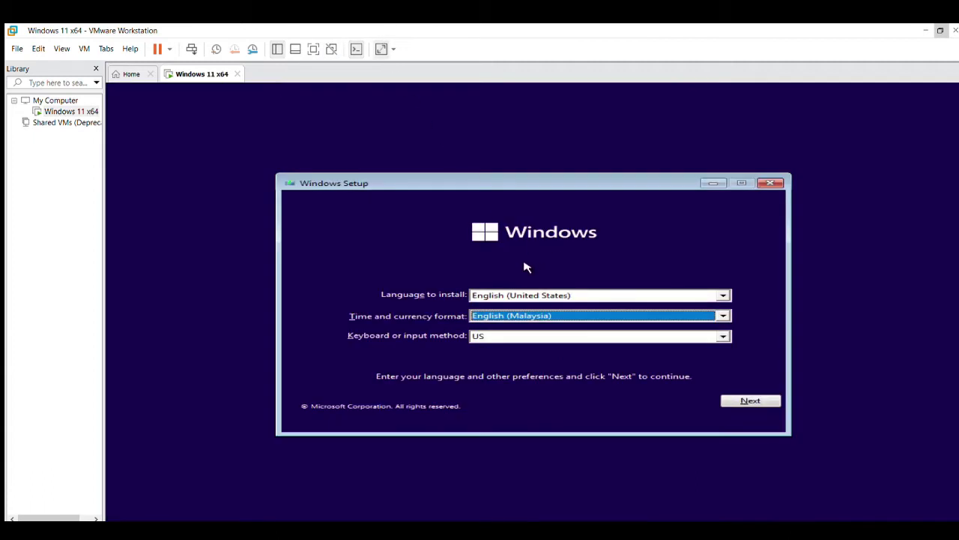
Start the installation without a product key and choose Windows 11 Pro as the operating system
click(750, 401)
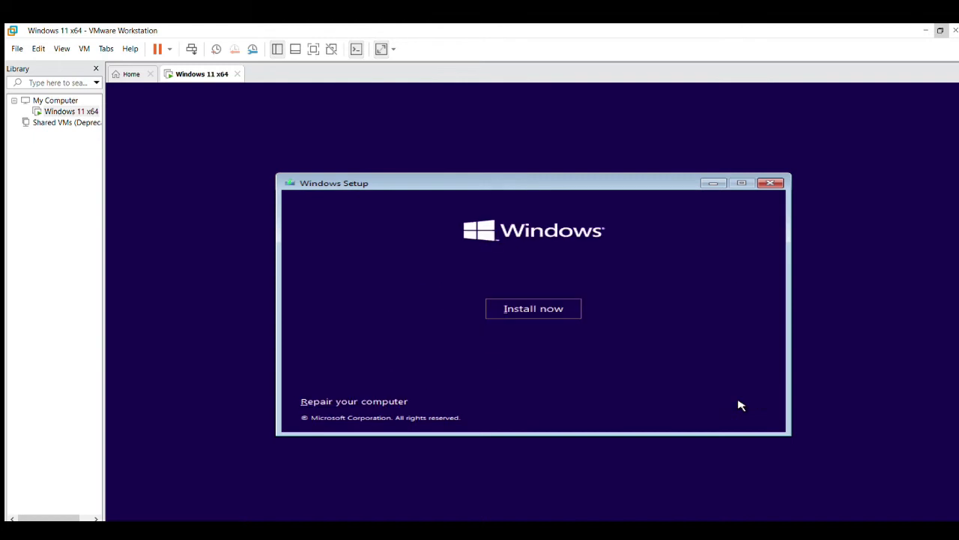
click(556, 315)
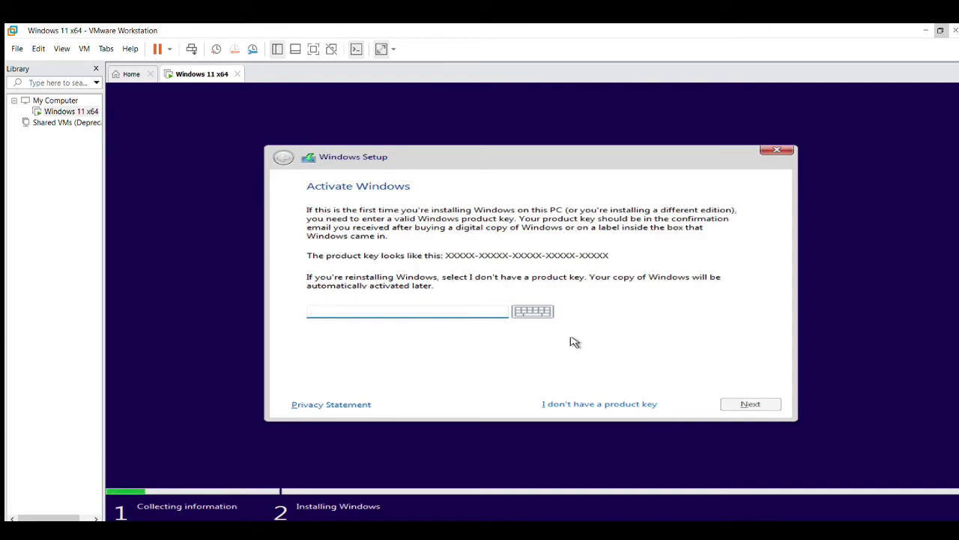
click(618, 405)
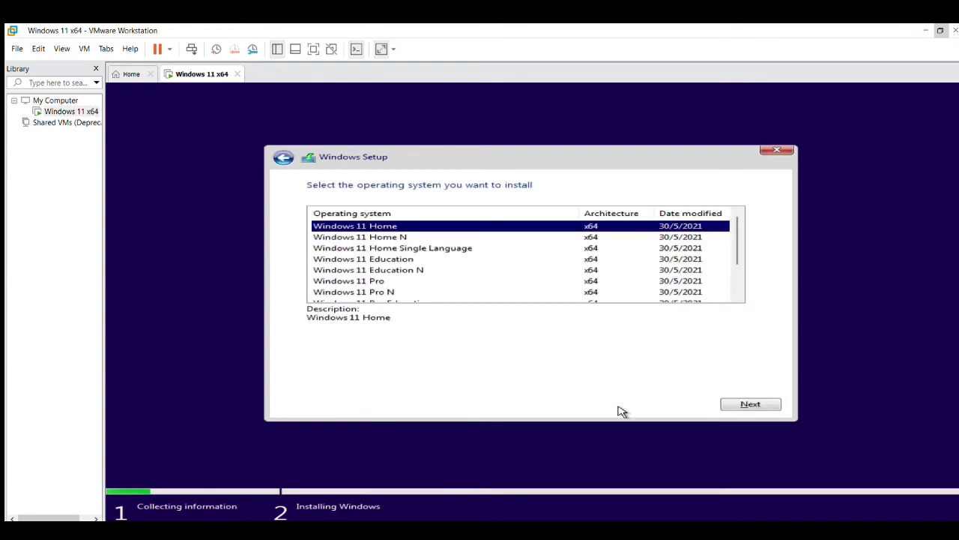
click(378, 281)
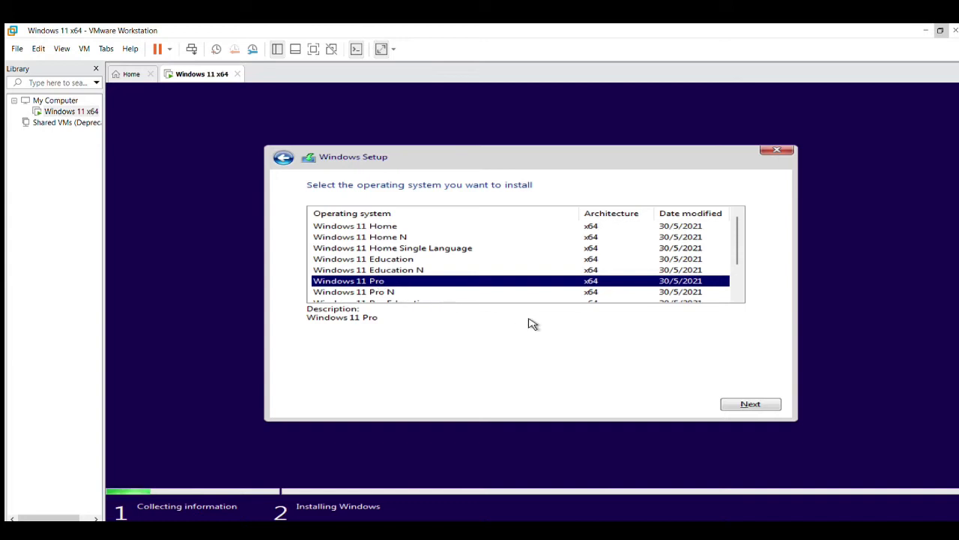
click(735, 405)
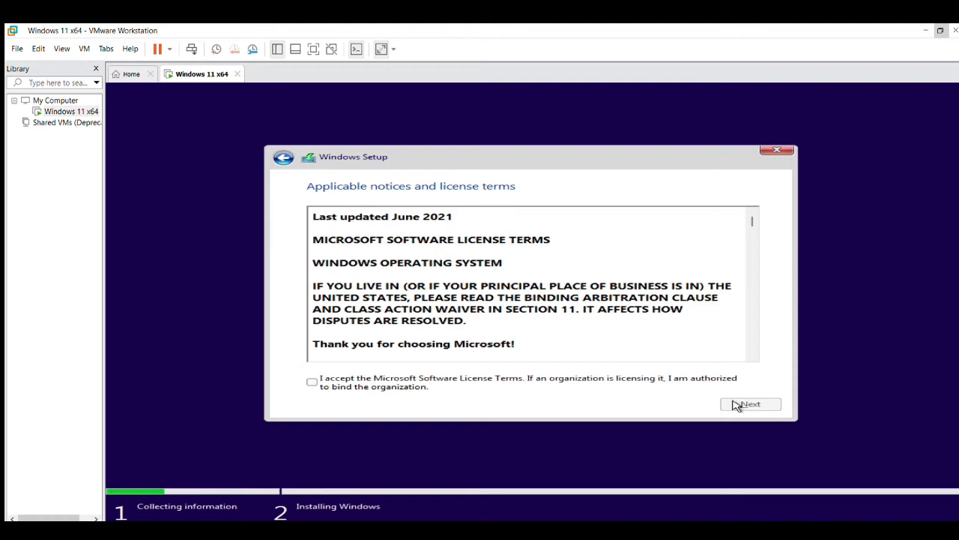
Accept the Microsoft Software License Terms and choose the Custom: Install Windows only (advanced) installation
click(315, 383)
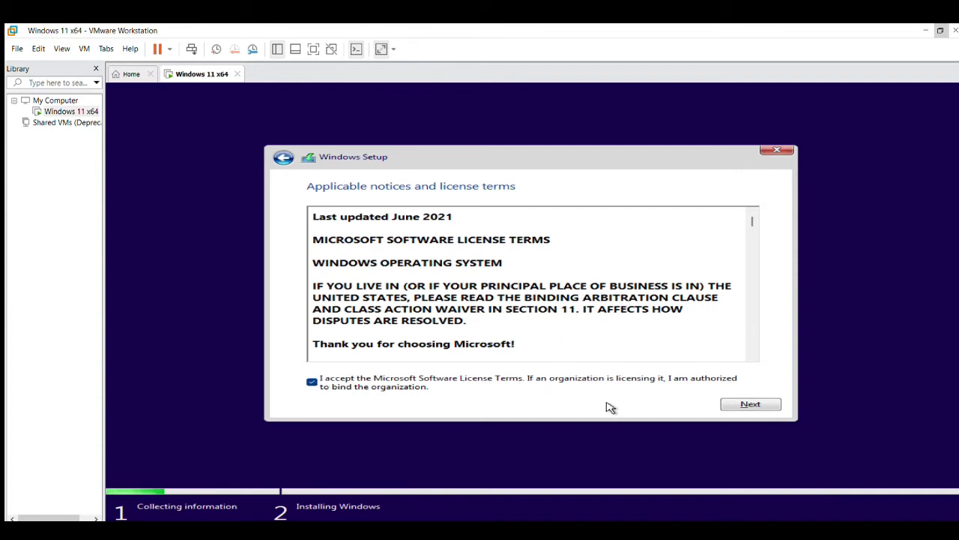
click(750, 404)
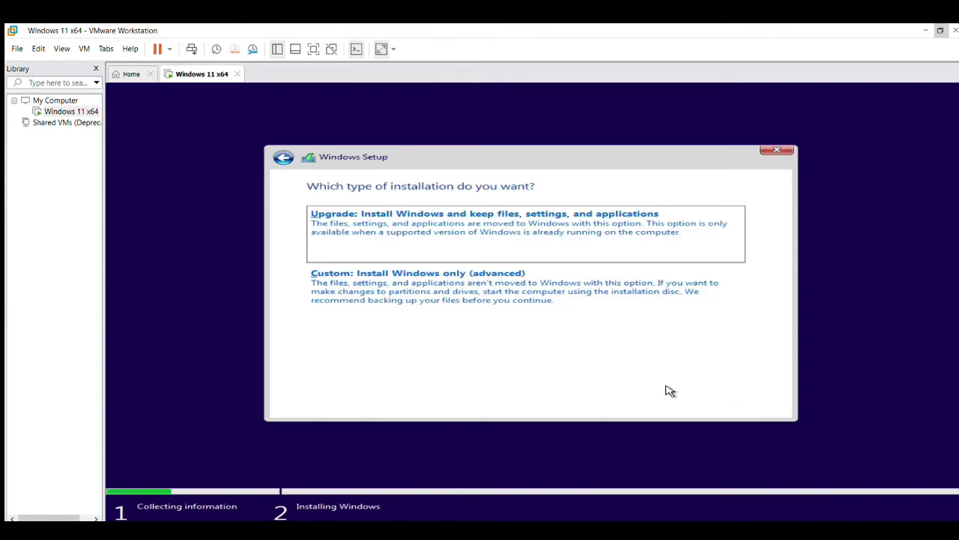
click(548, 304)
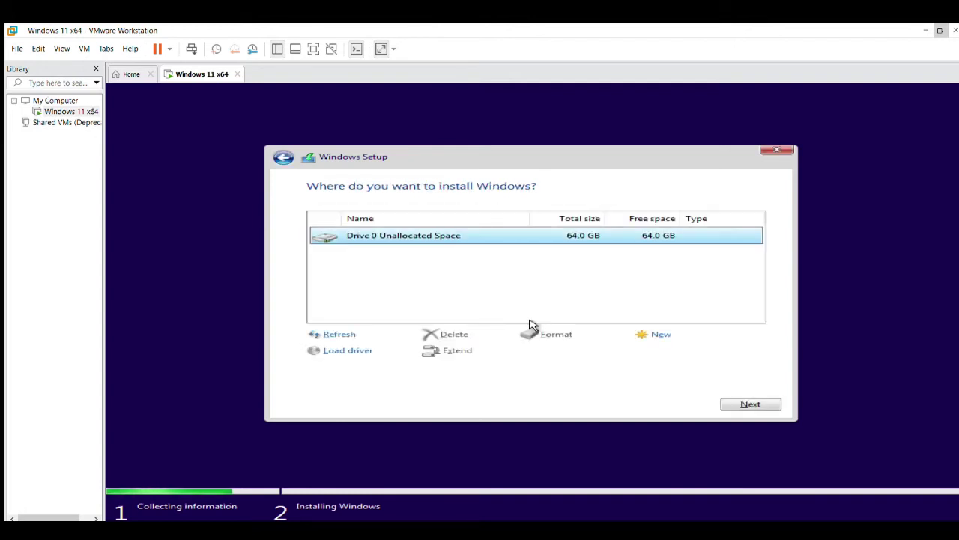
Create a 65536 MB partition from Drive 0's unallocated space, allowing extra system partitions, and install Windows on the primary partition
click(657, 339)
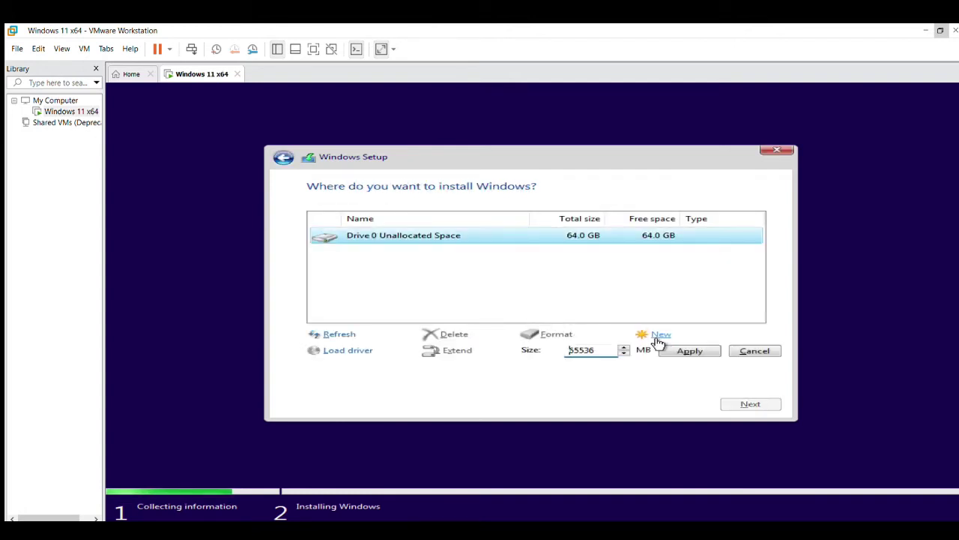
click(684, 356)
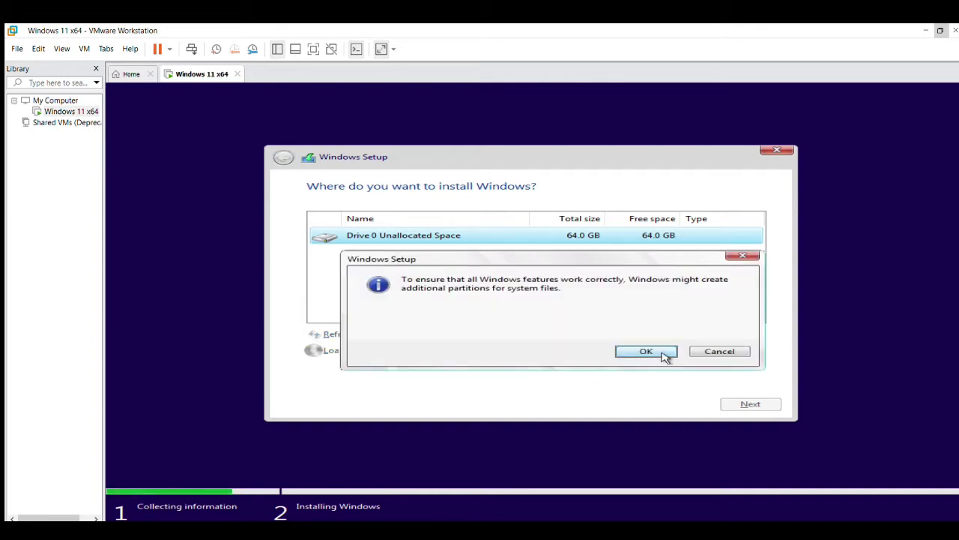
click(662, 352)
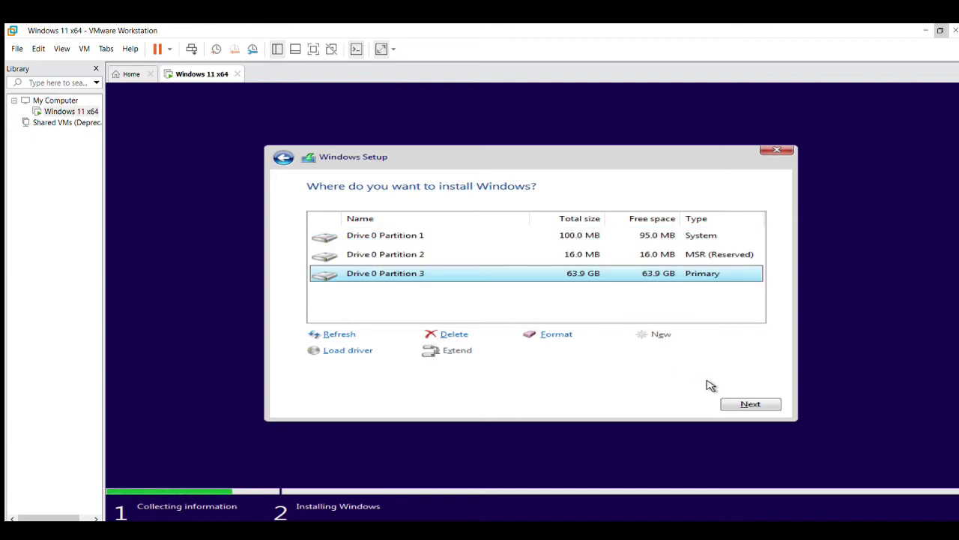
click(744, 409)
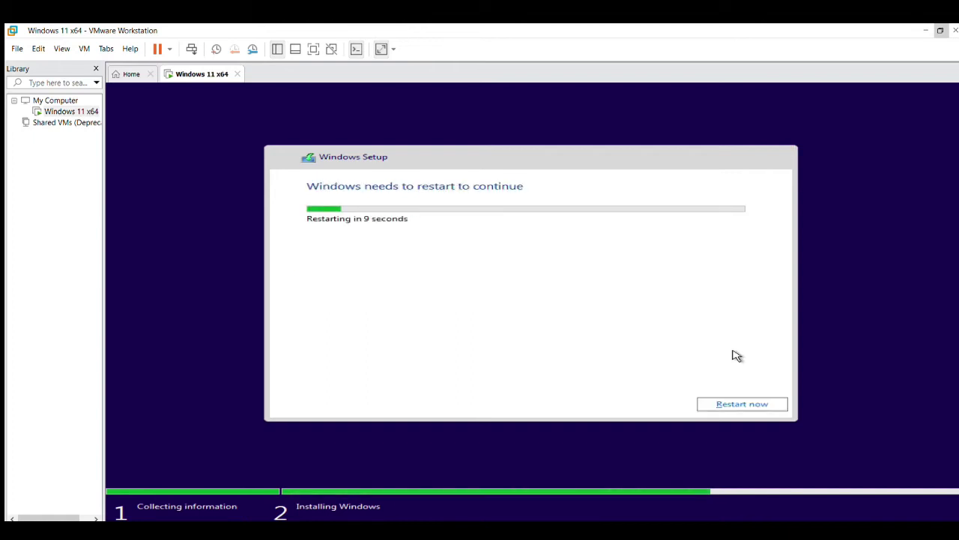
Restart immediately to continue the Windows installation and hide the virtual machine library sidebar
click(739, 406)
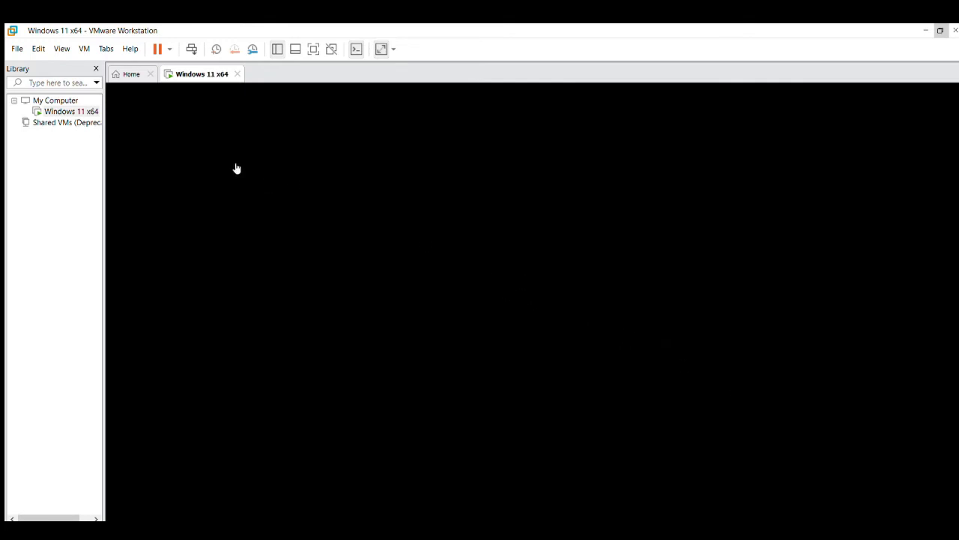
key(F9)
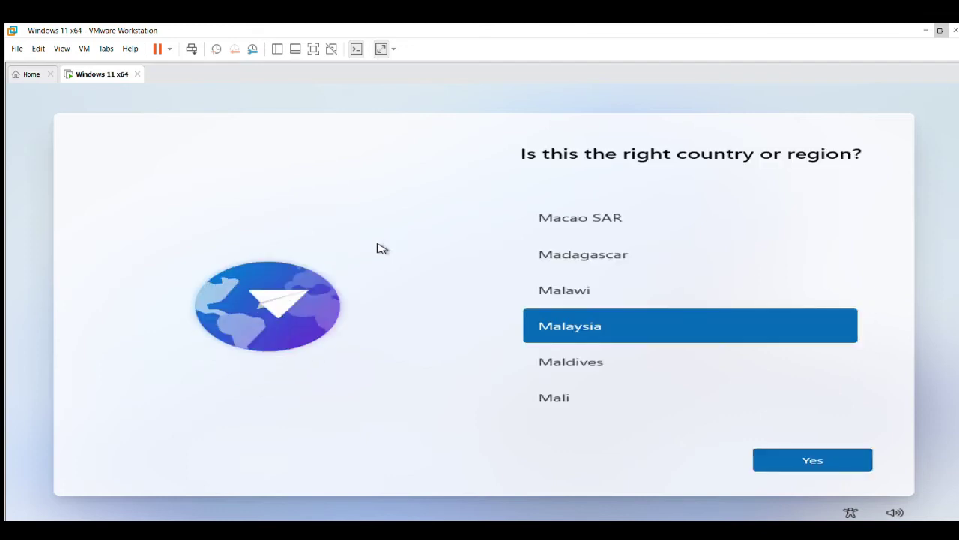
Confirm Malaysia as the region and US as the keyboard layout, without adding a second layout
click(755, 452)
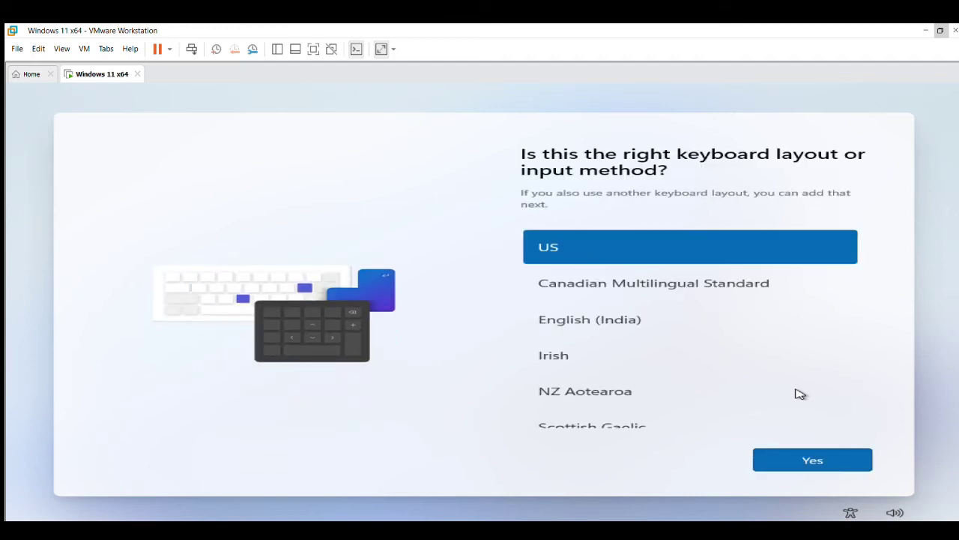
click(833, 461)
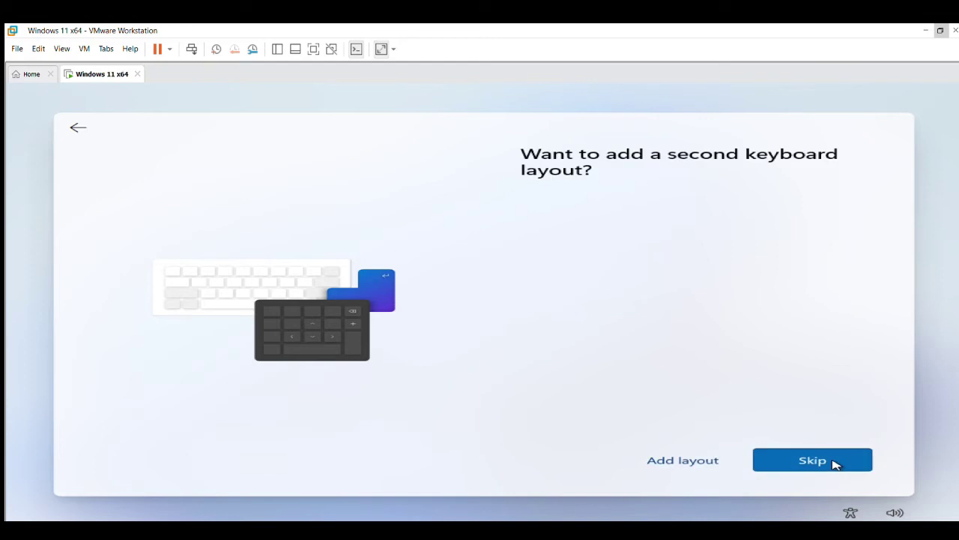
click(836, 464)
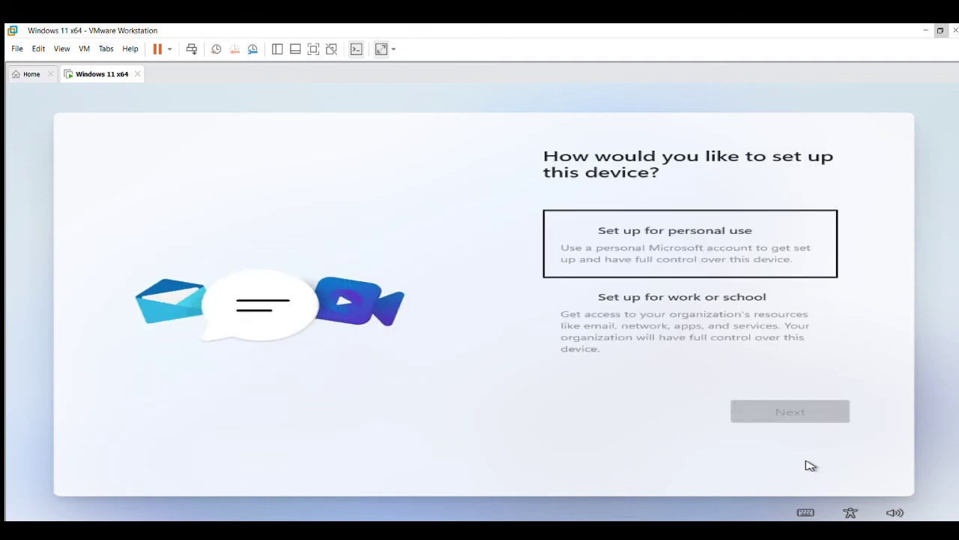
Set up the device for personal use with an offline account and the limited experience
click(726, 232)
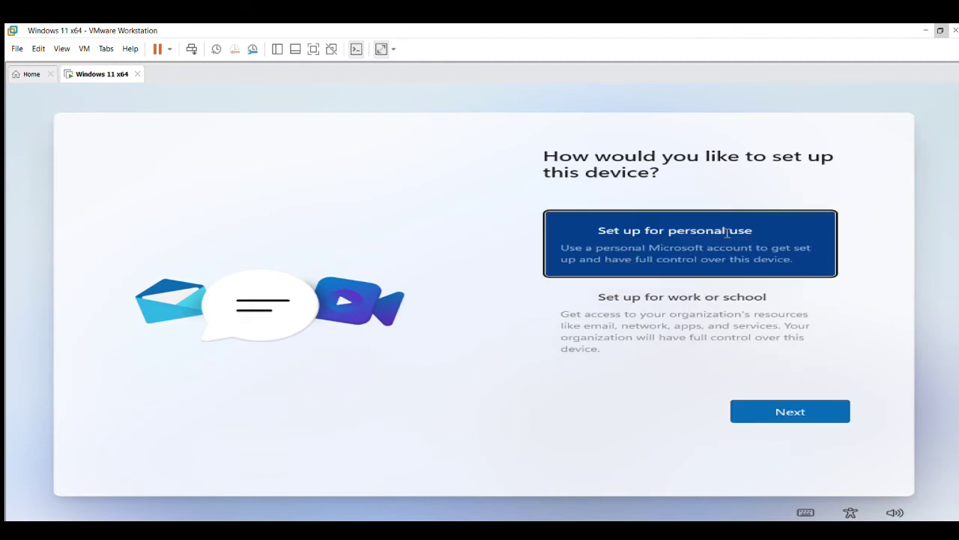
click(814, 413)
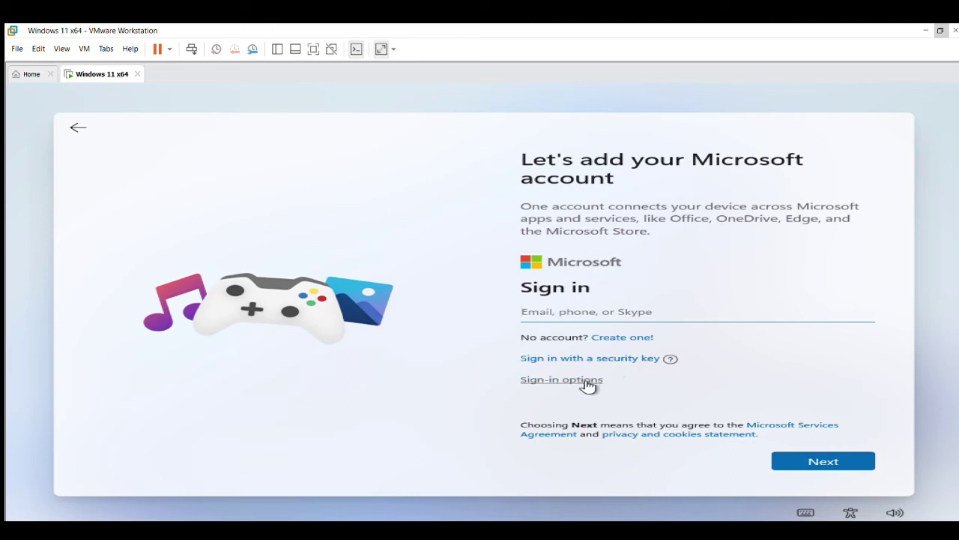
click(589, 381)
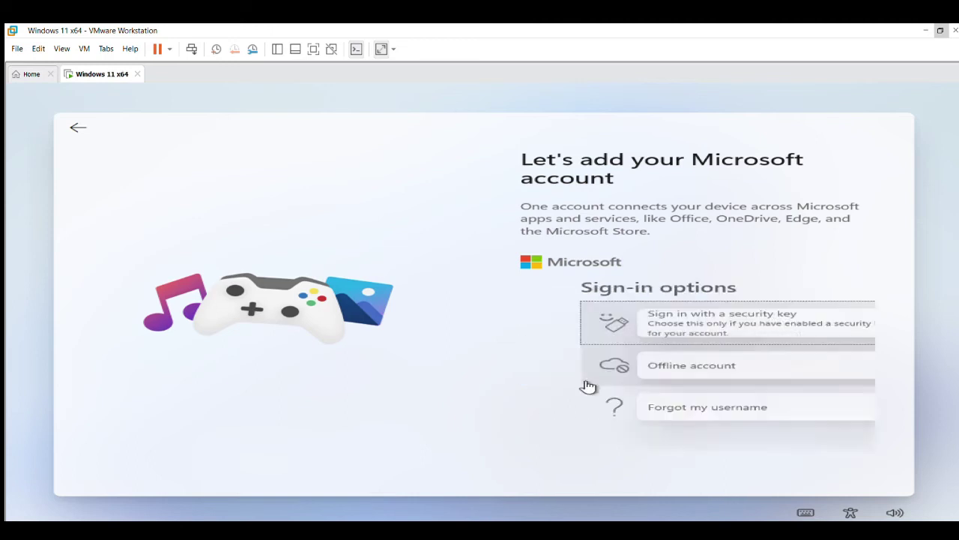
click(636, 367)
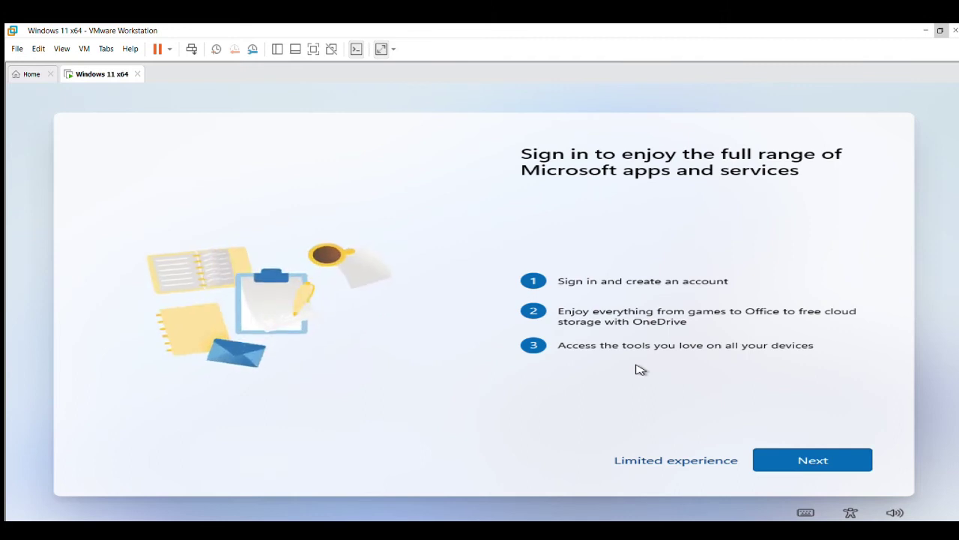
click(689, 459)
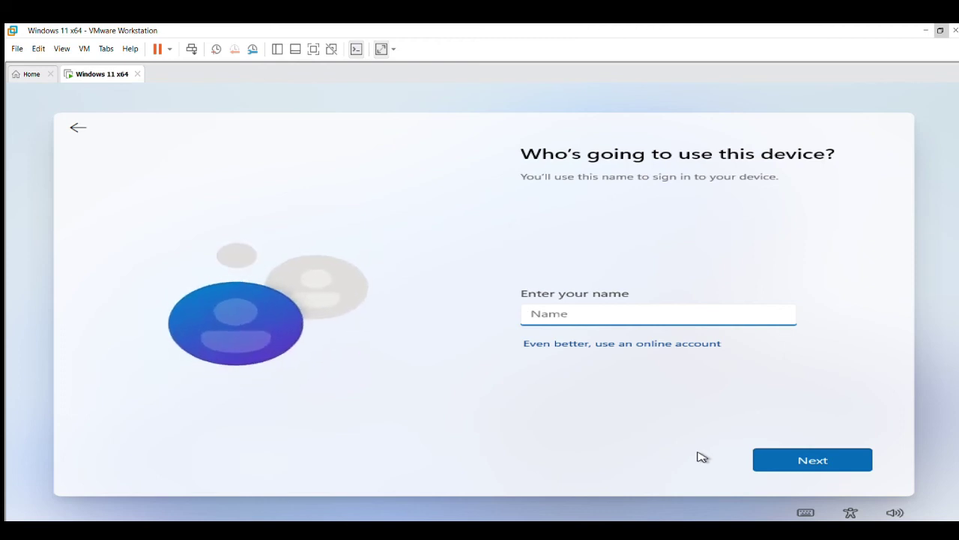
Enter the user's name for the local account and continue without setting a password
text(N)
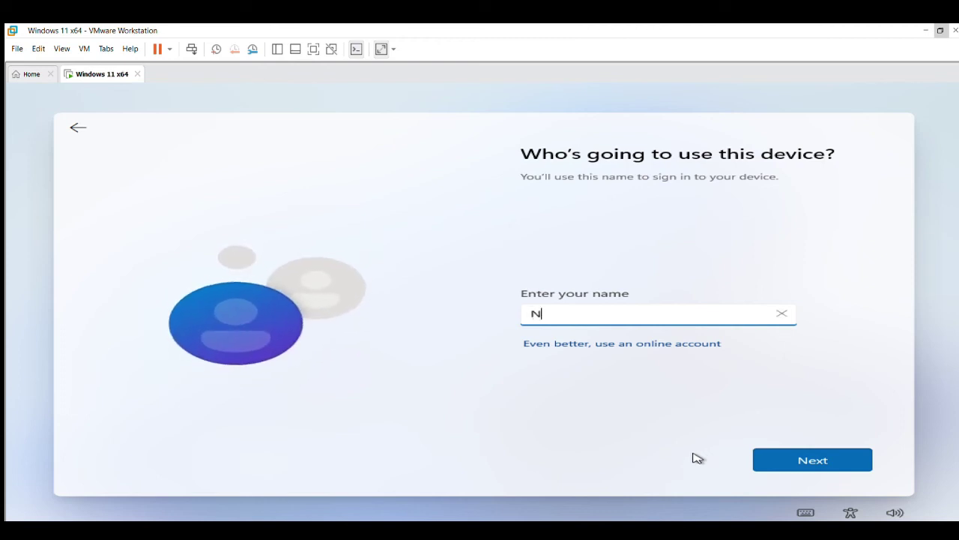
text(eil)
click(767, 468)
click(767, 469)
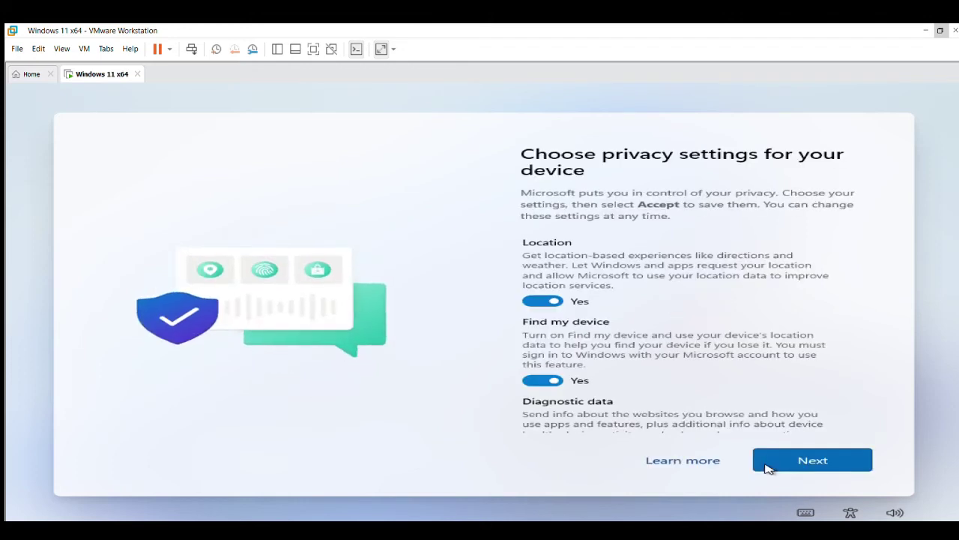
Go through the device privacy settings and accept them all with their default choices
click(768, 468)
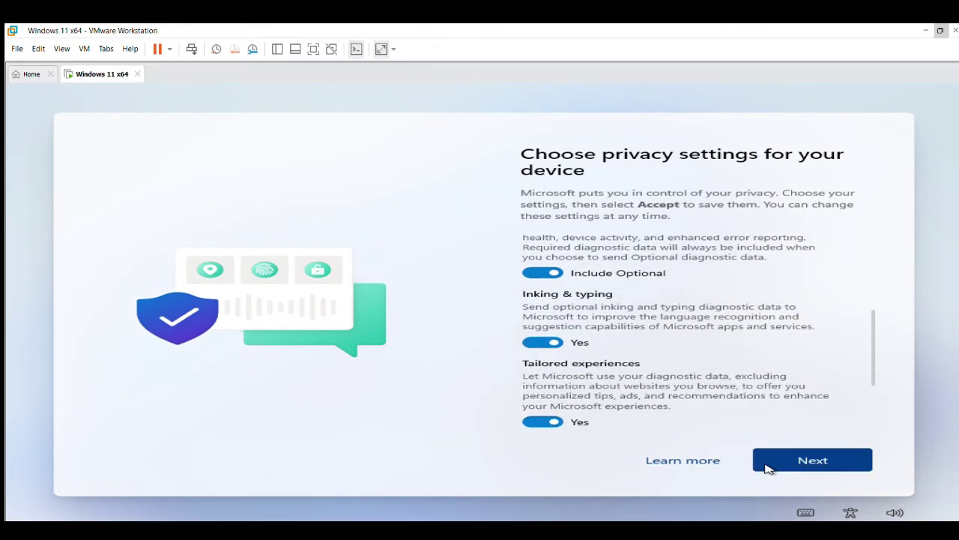
click(768, 467)
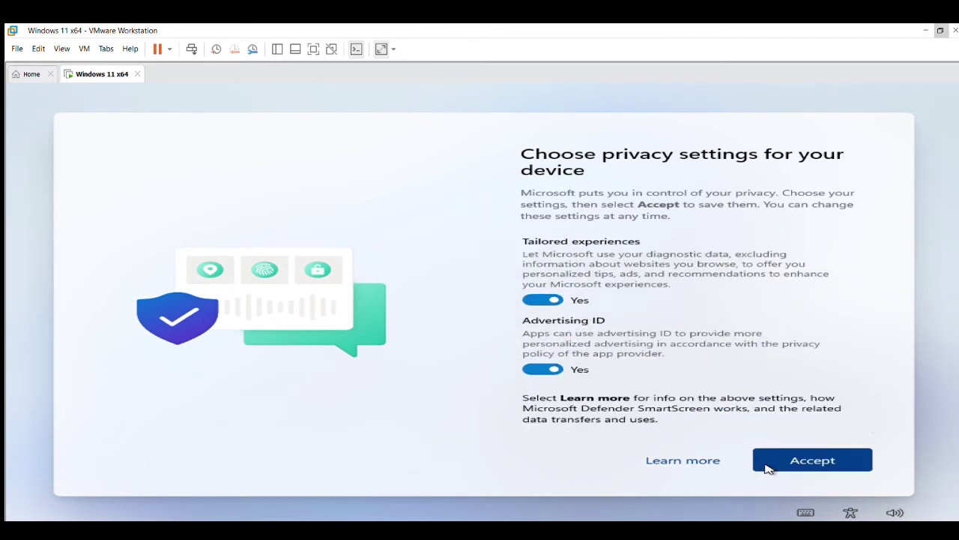
click(768, 467)
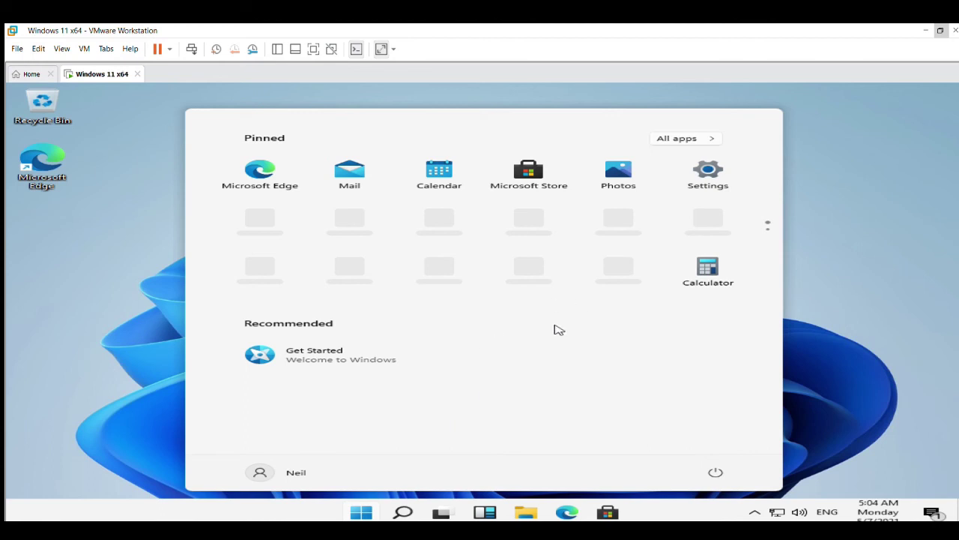
scroll(598, 223, down, 2)
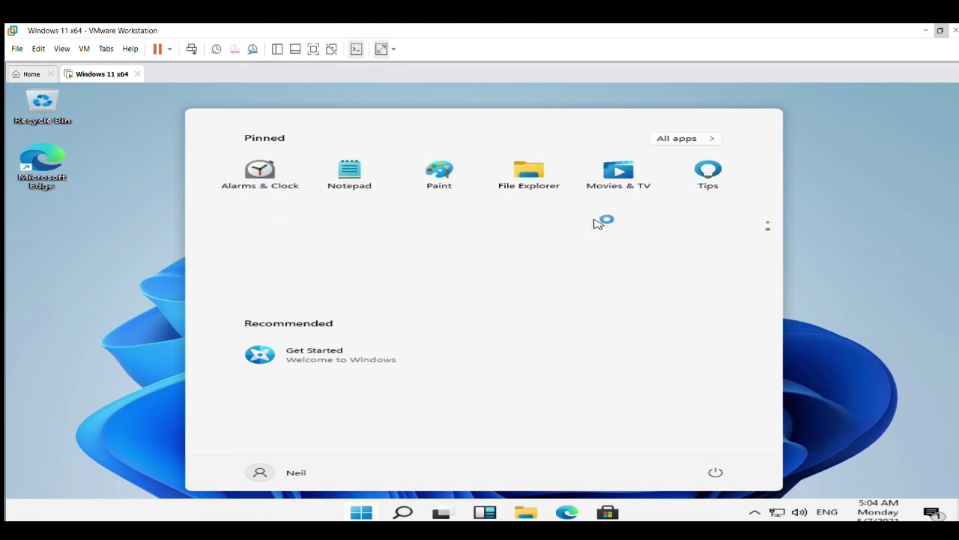
scroll(598, 224, up, 2)
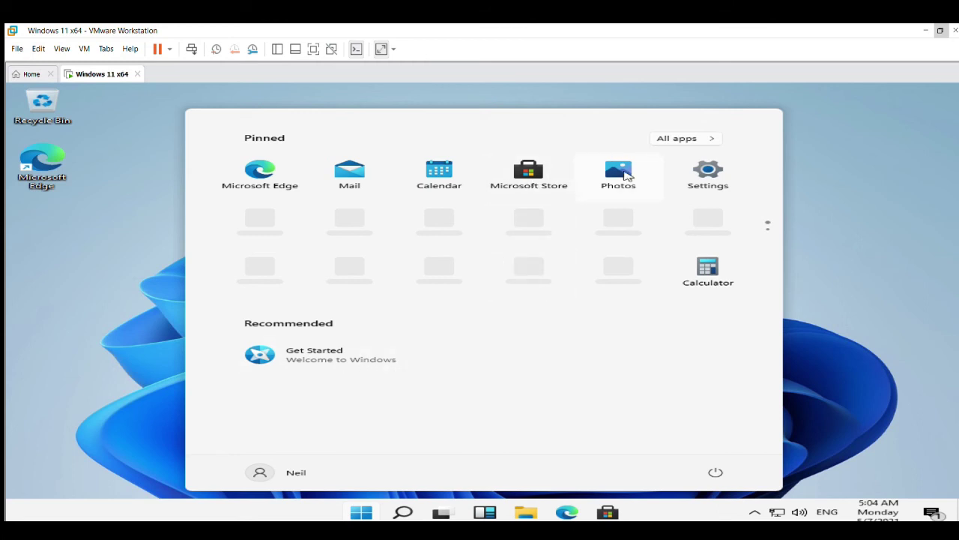
Open Settings, skip the offer to get more out of Windows, and look over the settings categories
click(694, 176)
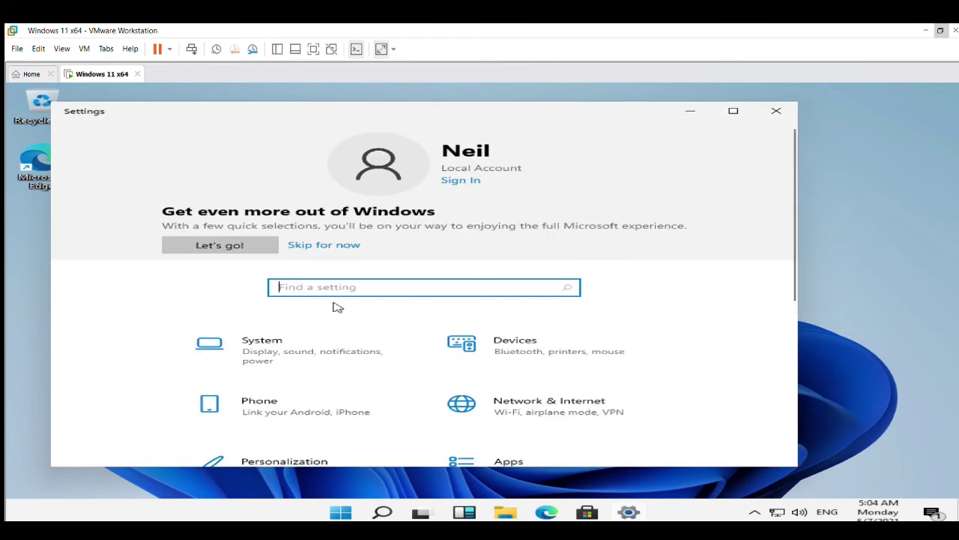
click(350, 245)
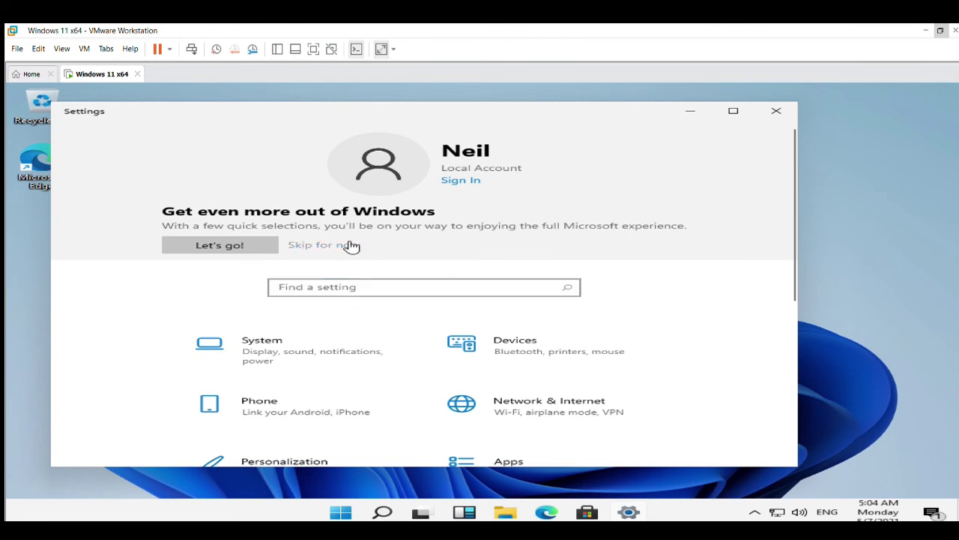
scroll(383, 294, down, 1)
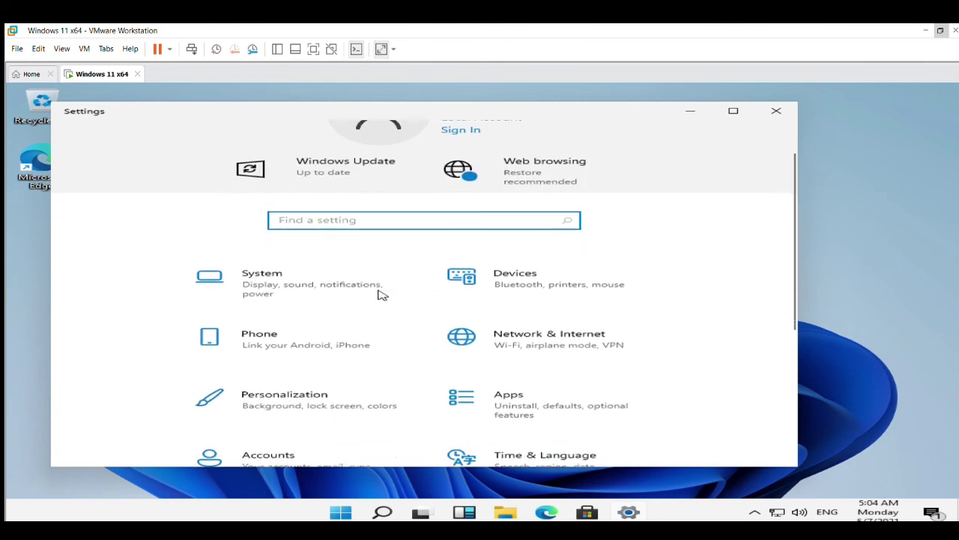
scroll(382, 295, down, 2)
scroll(379, 295, down, 2)
scroll(379, 295, up, 5)
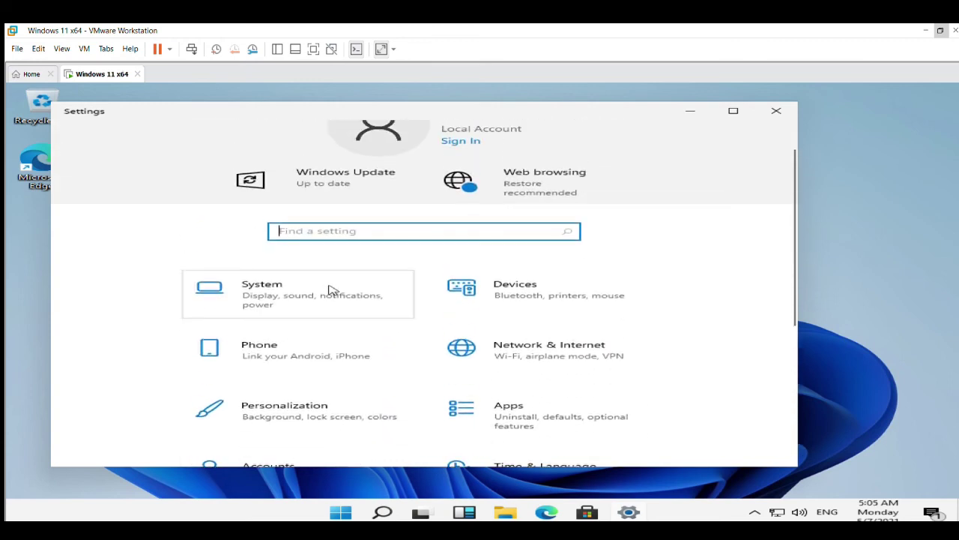
Examine the Display page of the System settings through to its help links, along with the other System categories
click(326, 291)
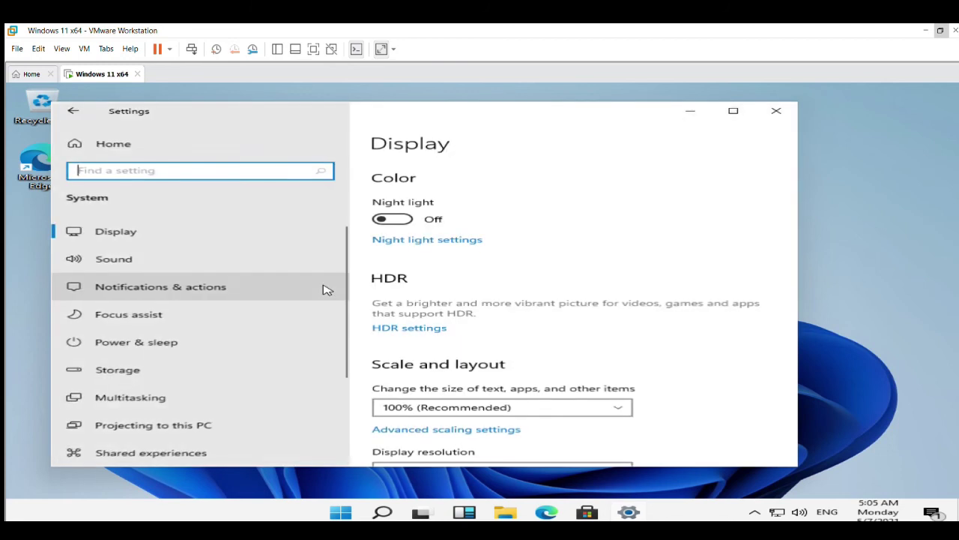
scroll(470, 286, down, 5)
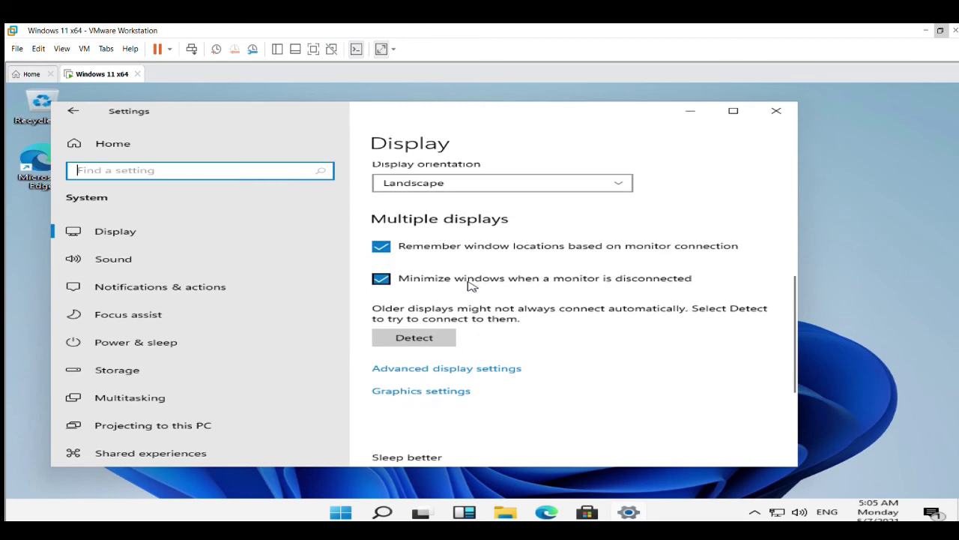
scroll(470, 286, down, 3)
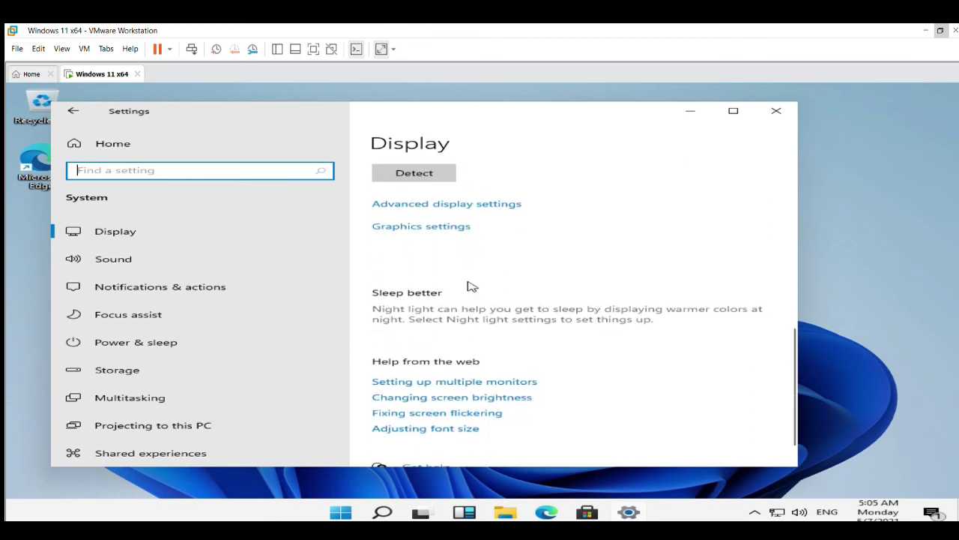
scroll(470, 285, down, 1)
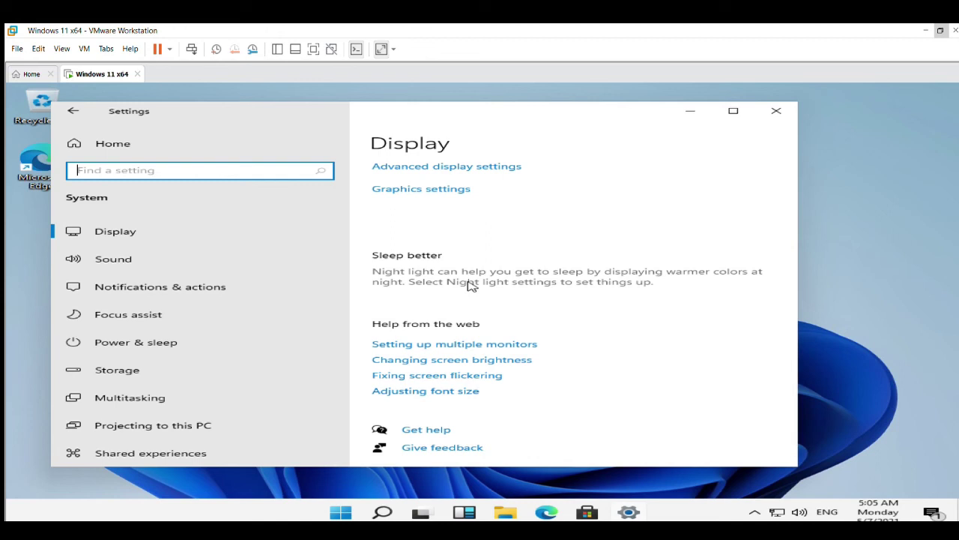
scroll(176, 341, down, 3)
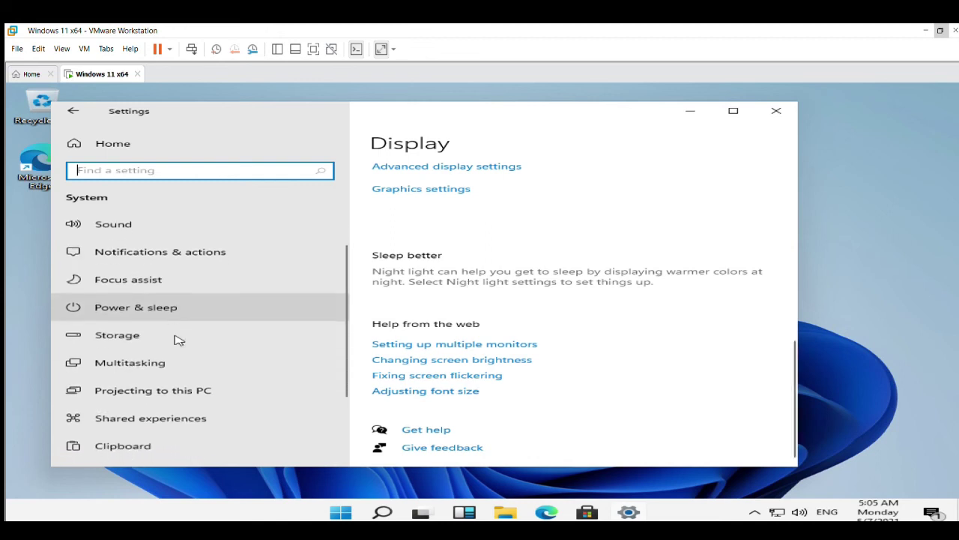
scroll(176, 341, up, 3)
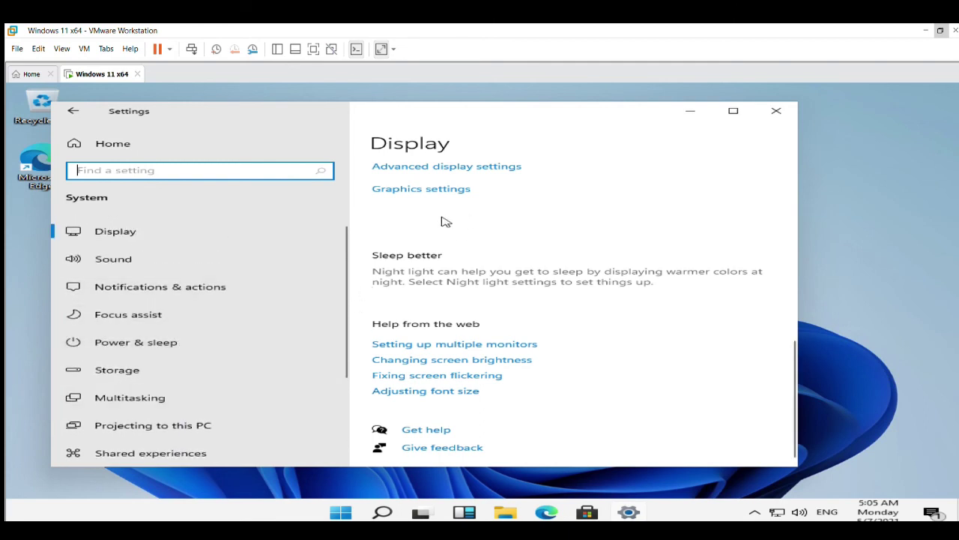
Return to the Settings overview, look through all the categories down to the activation link, and close Settings
click(91, 115)
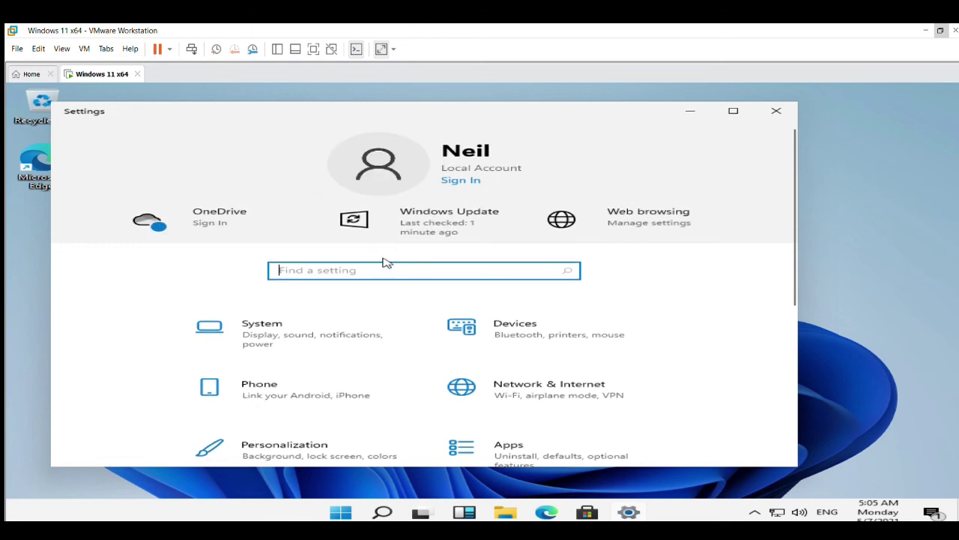
scroll(379, 315, down, 3)
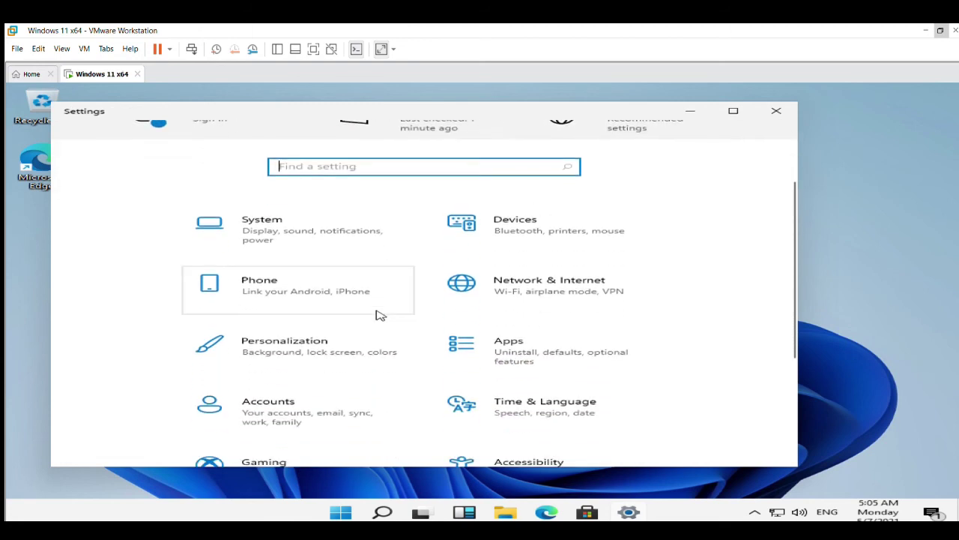
scroll(349, 347, down, 1)
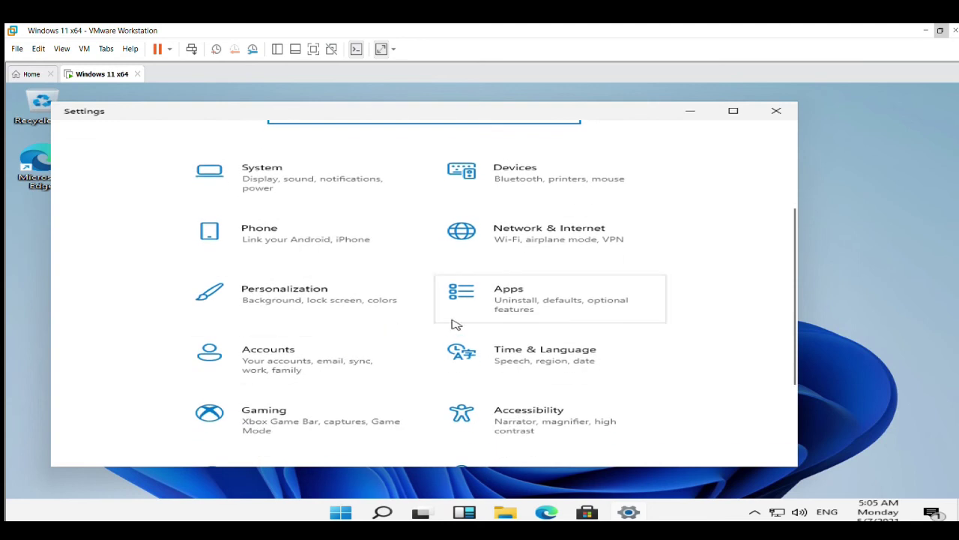
scroll(453, 334, down, 1)
scroll(453, 334, down, 2)
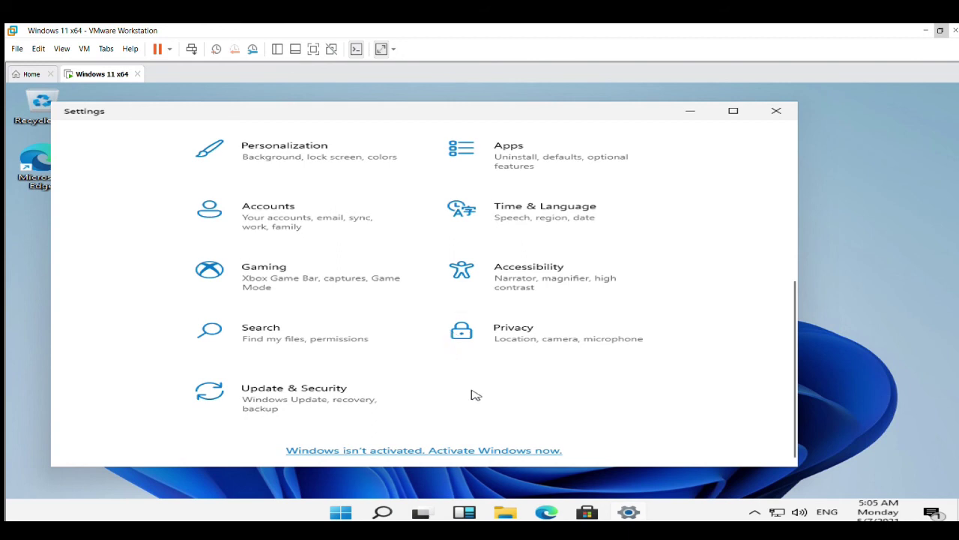
scroll(475, 395, up, 1)
scroll(475, 395, down, 1)
scroll(476, 395, up, 6)
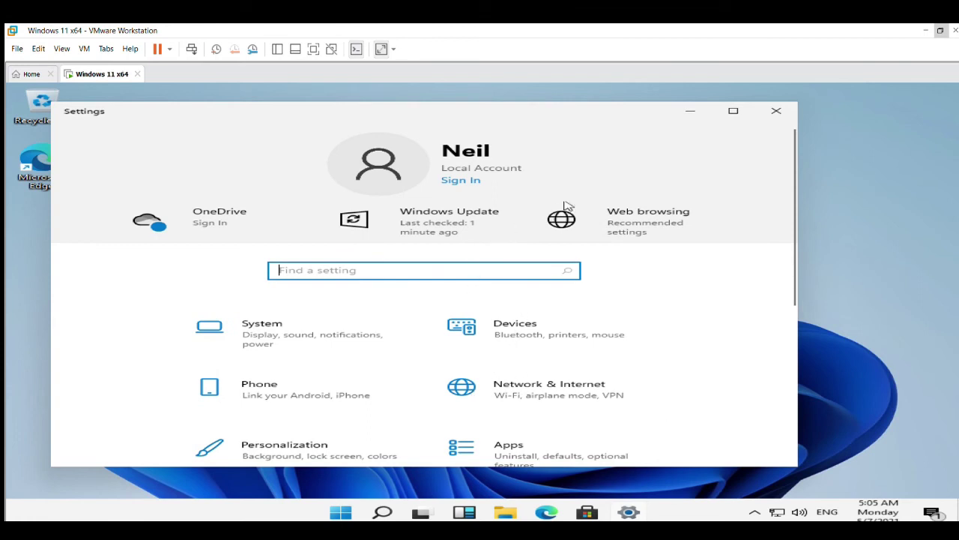
click(777, 112)
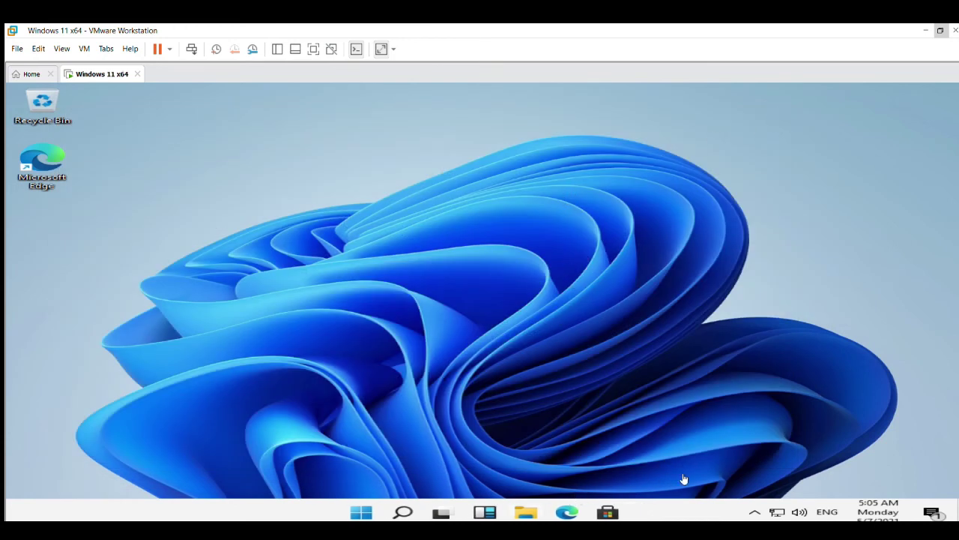
Open Microsoft Edge and complete its first-run setup with the Informational new tab layout, dismissing the sign-in offer
click(572, 512)
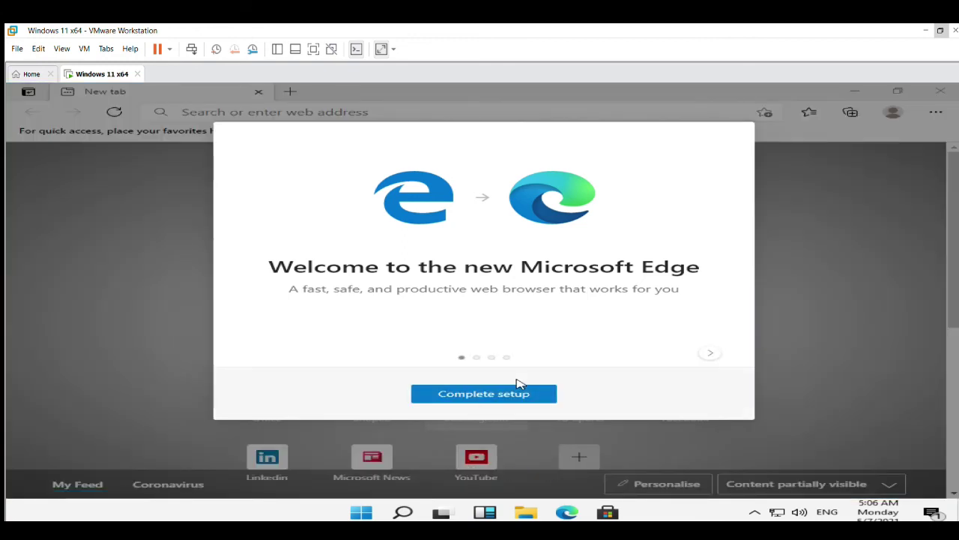
click(520, 398)
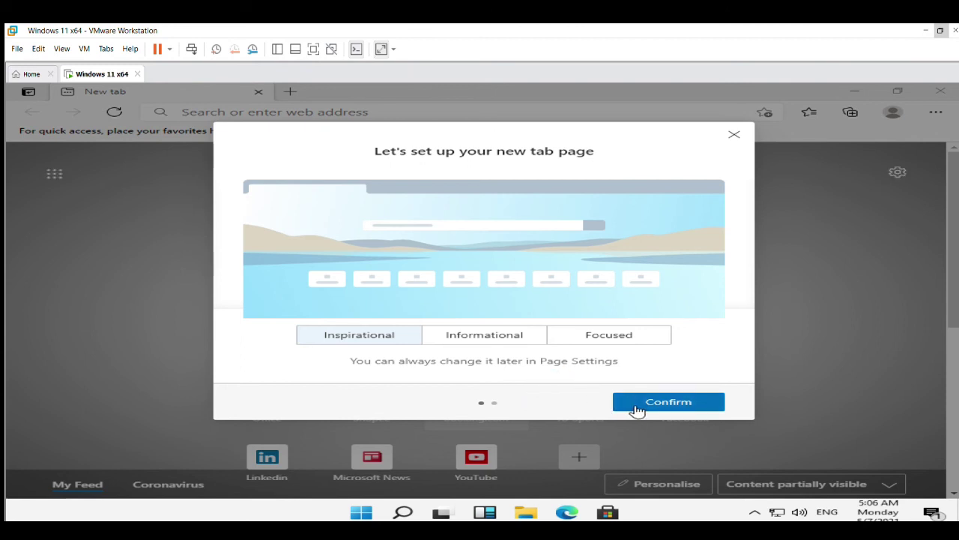
click(518, 339)
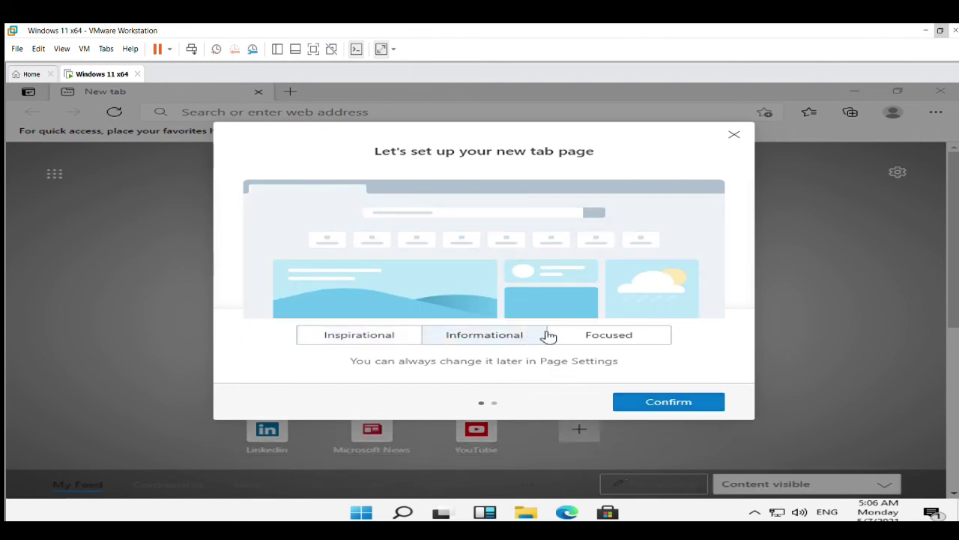
click(570, 338)
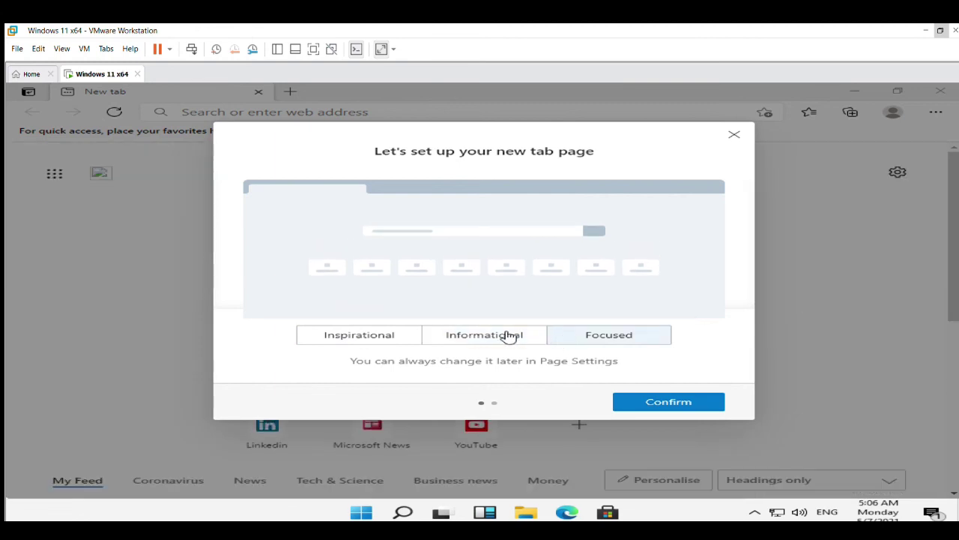
click(405, 338)
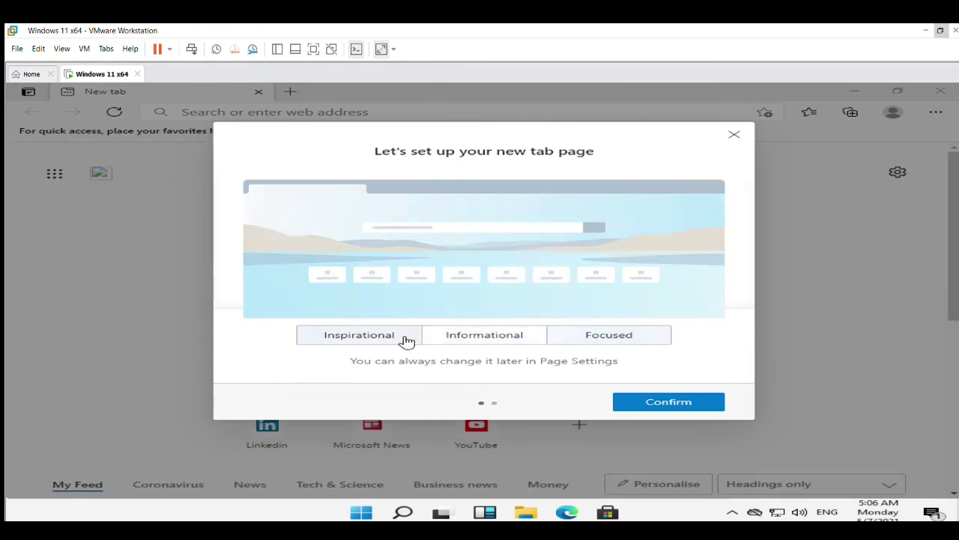
click(451, 338)
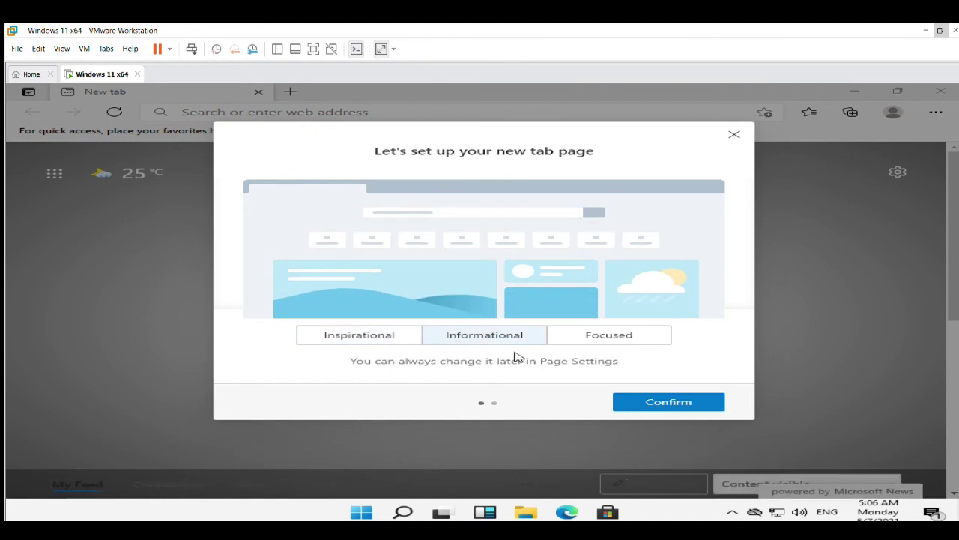
click(633, 412)
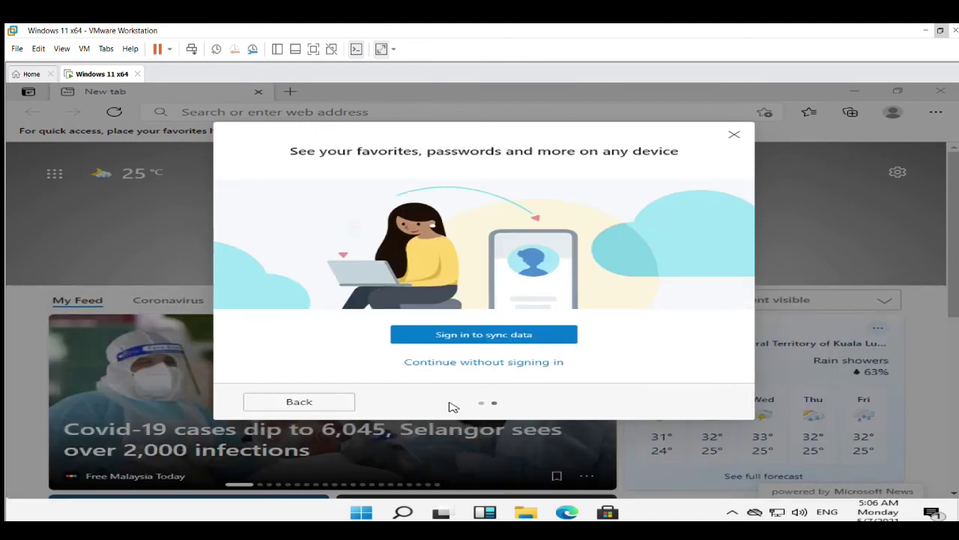
click(733, 135)
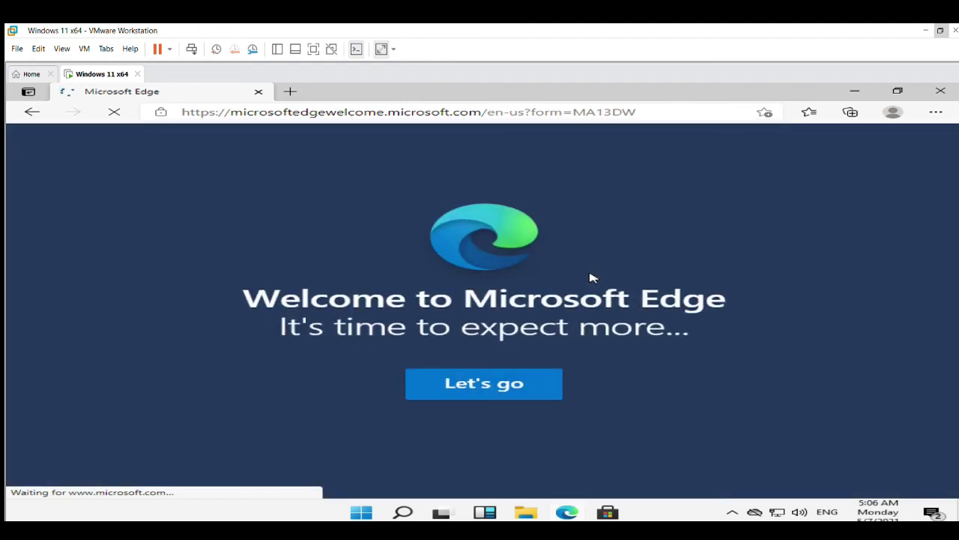
Visit microsoft.com, decline the Bing Wallpaper offer, and close the browser
click(473, 113)
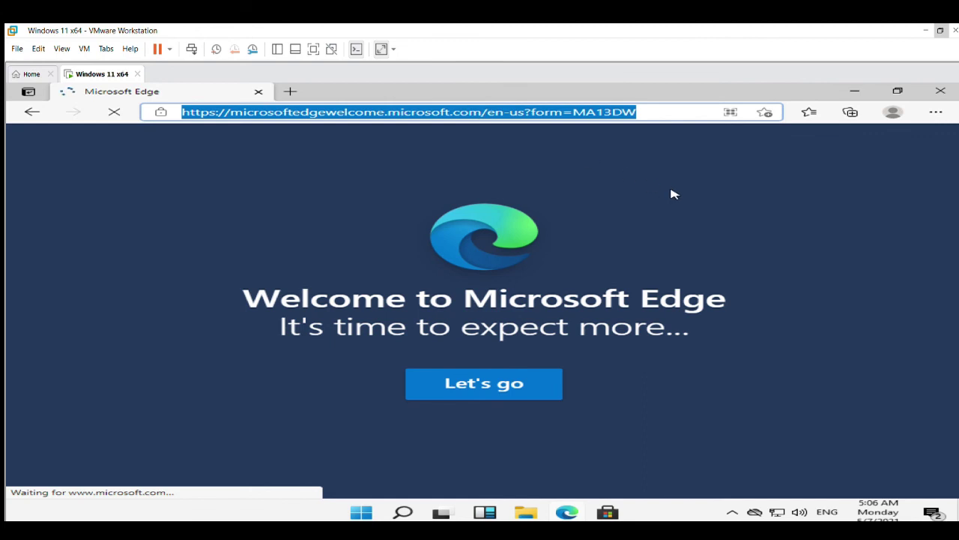
text(micr)
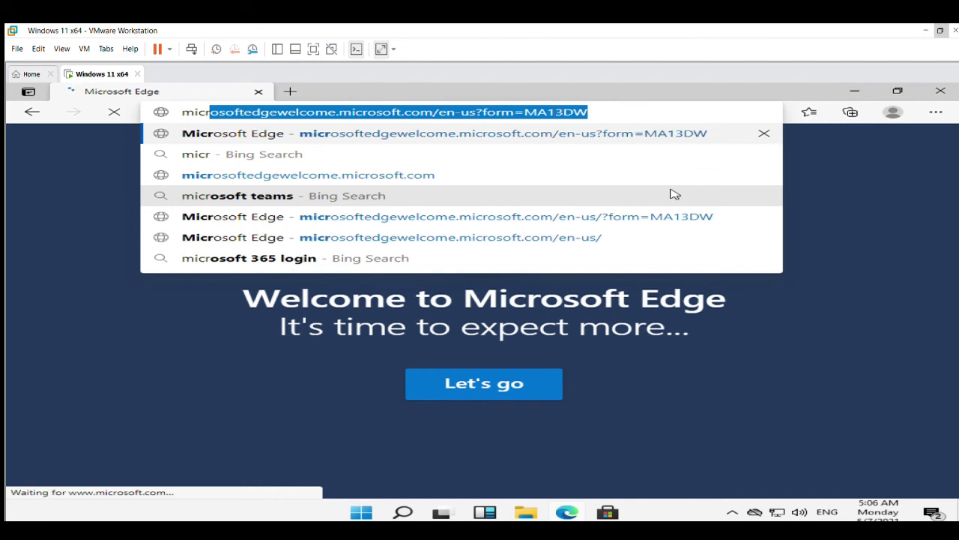
text(oso)
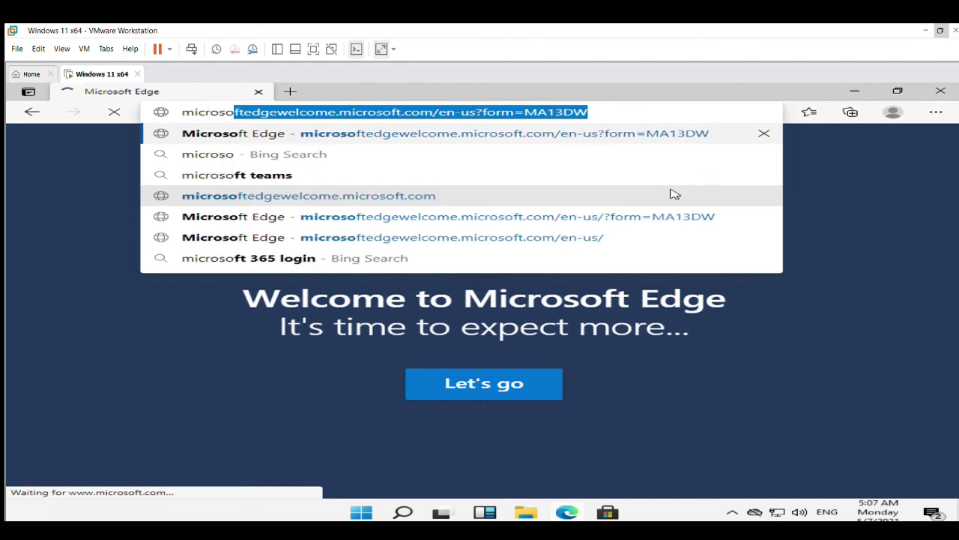
text(ft.com)
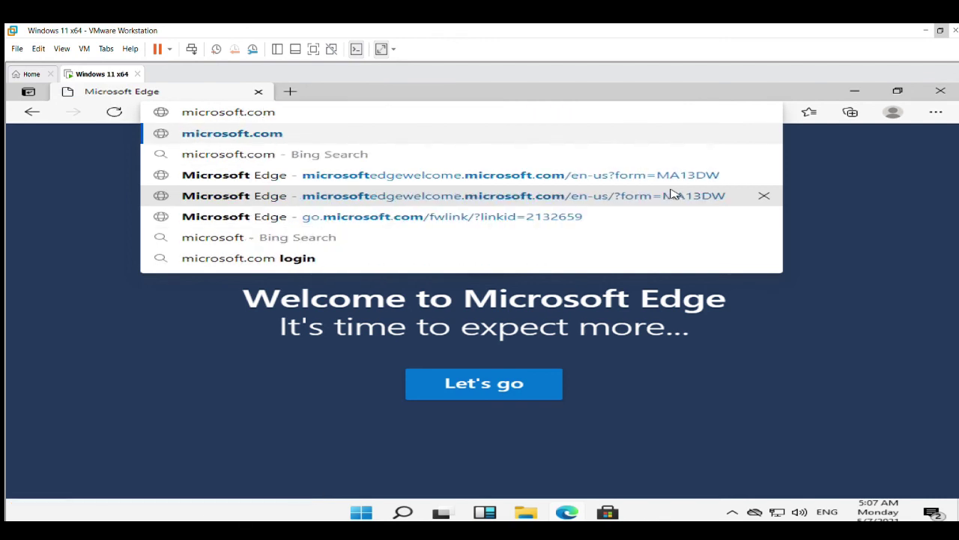
key(Return)
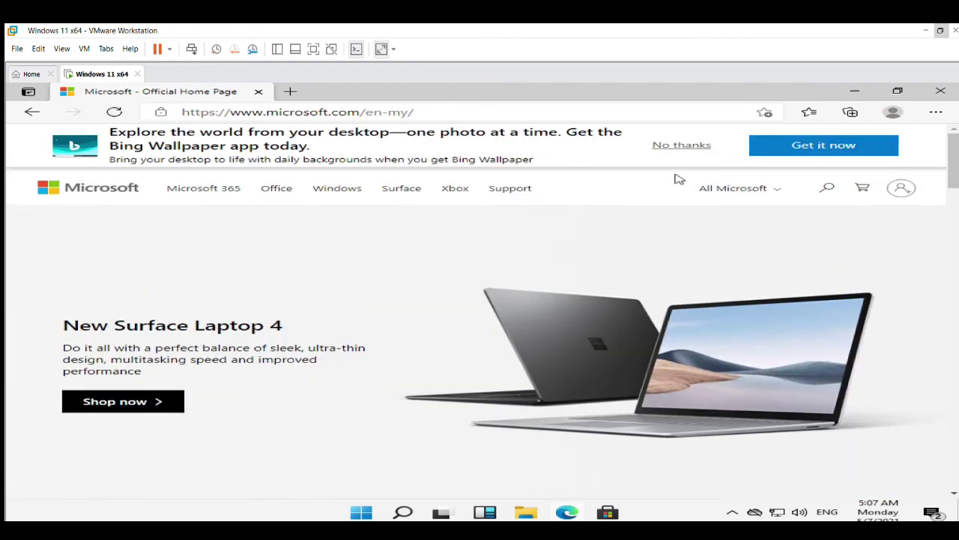
click(682, 147)
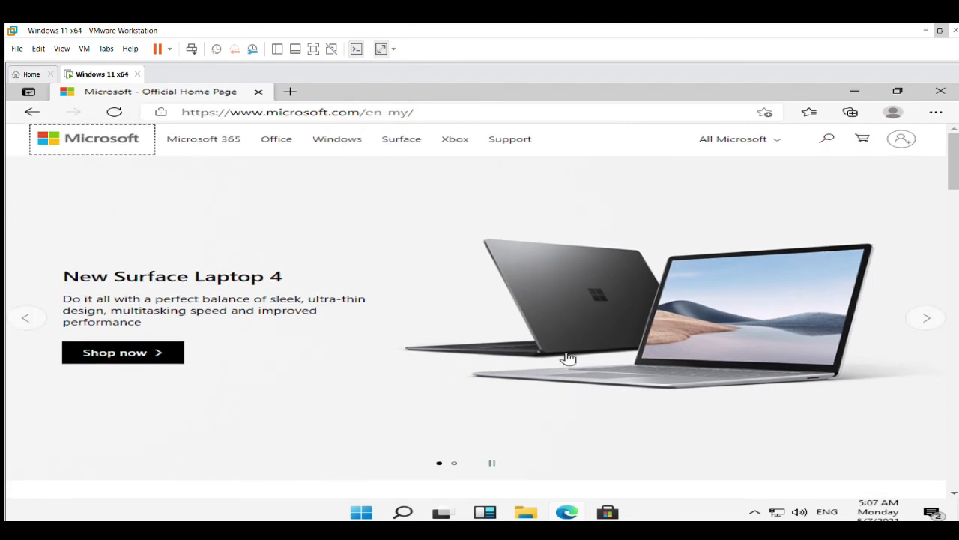
click(941, 91)
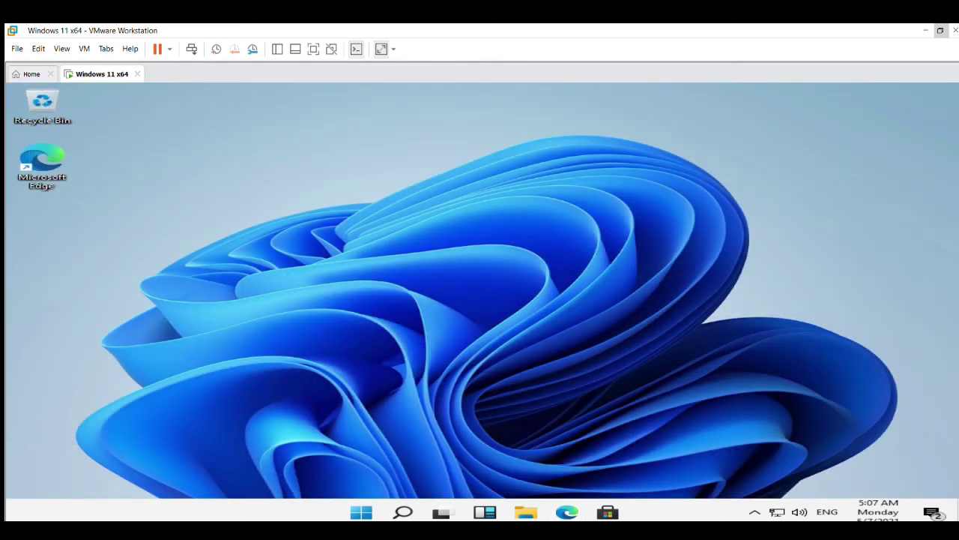
Open the Windows Dashboard widgets for a look and close them again
click(487, 514)
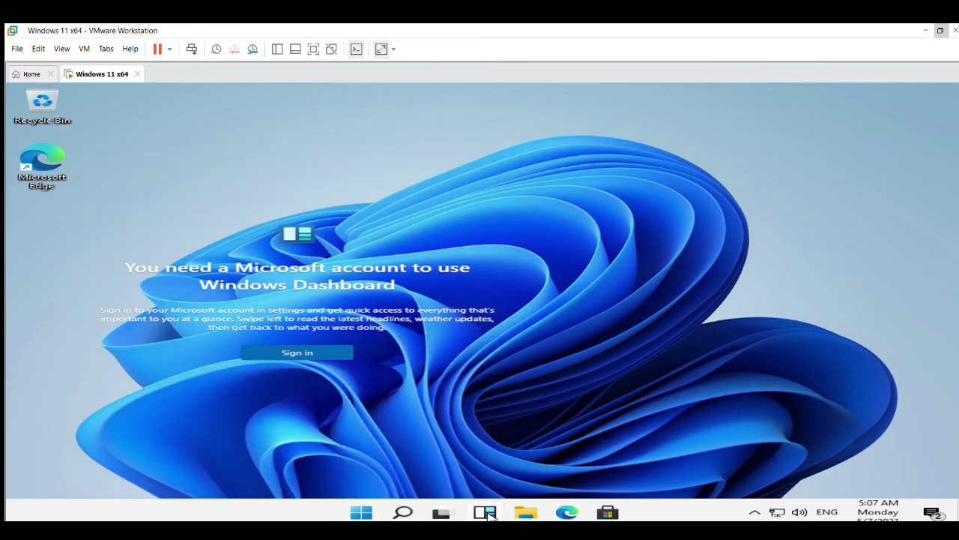
click(487, 514)
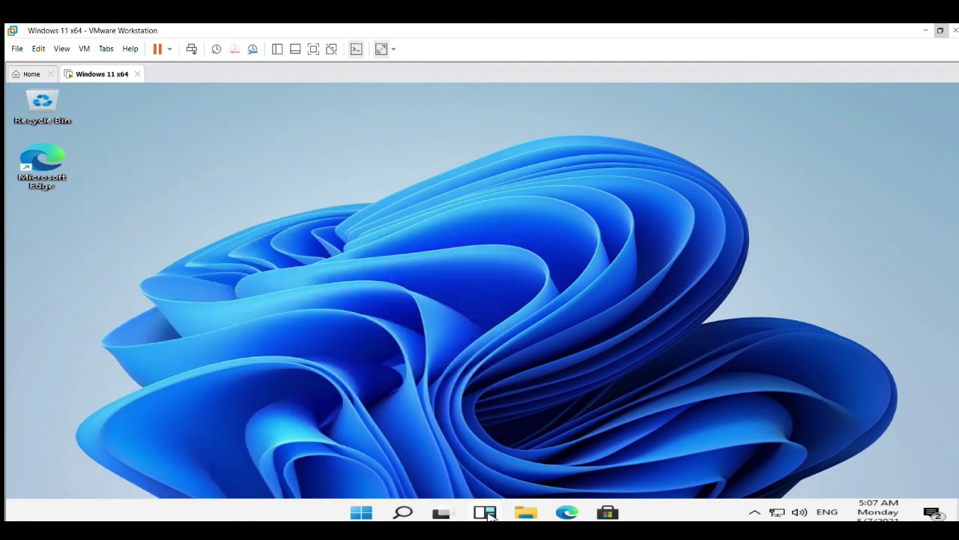
Add a second virtual desktop in Task View
click(443, 512)
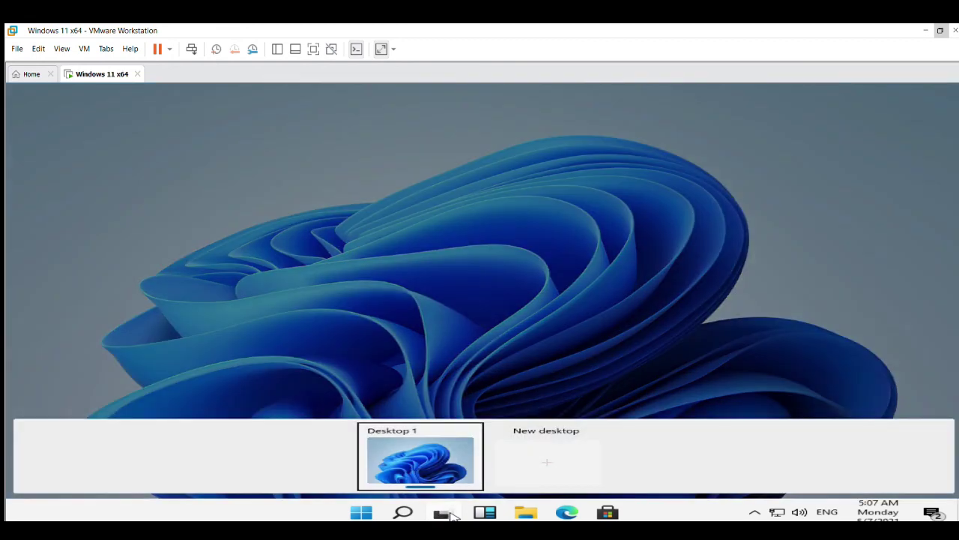
click(552, 448)
mouse_move(533, 456)
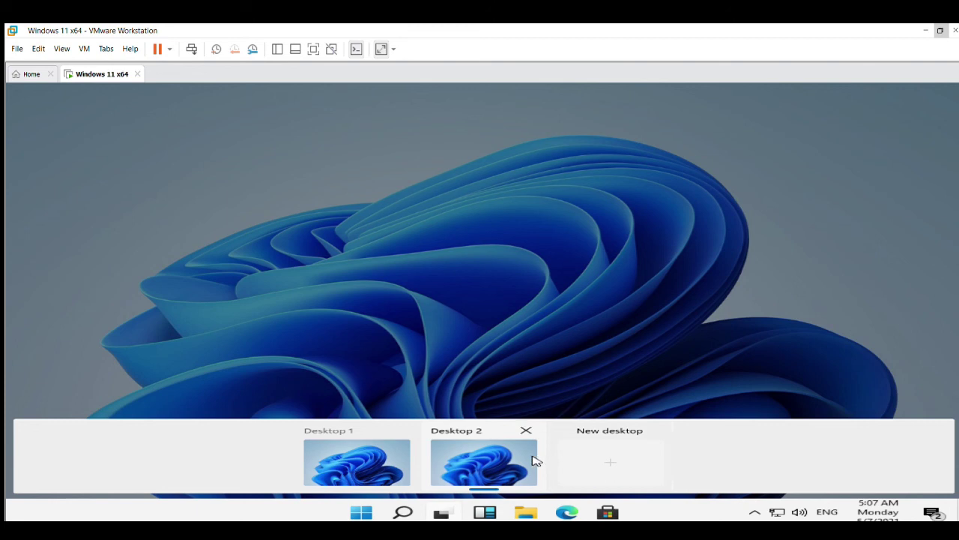
Add a third virtual desktop in Task View and switch to it
click(592, 447)
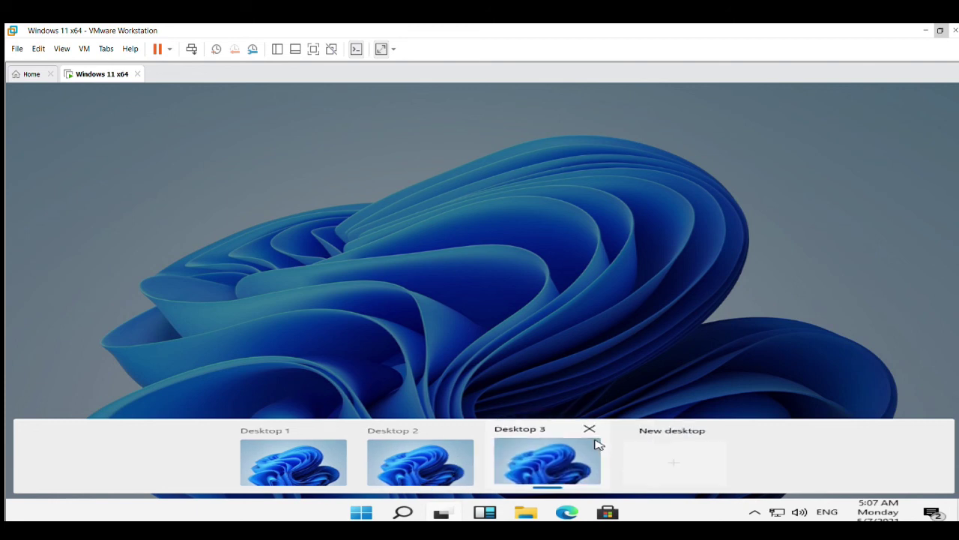
click(548, 466)
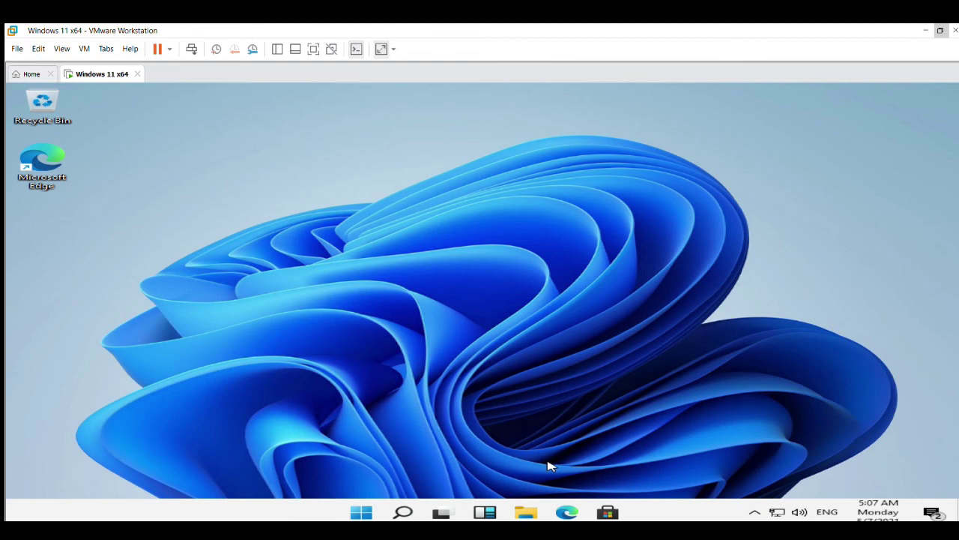
click(483, 514)
click(483, 516)
Remove Desktop 3 and Desktop 2 in Task View and return to Desktop 1
click(448, 514)
mouse_move(617, 450)
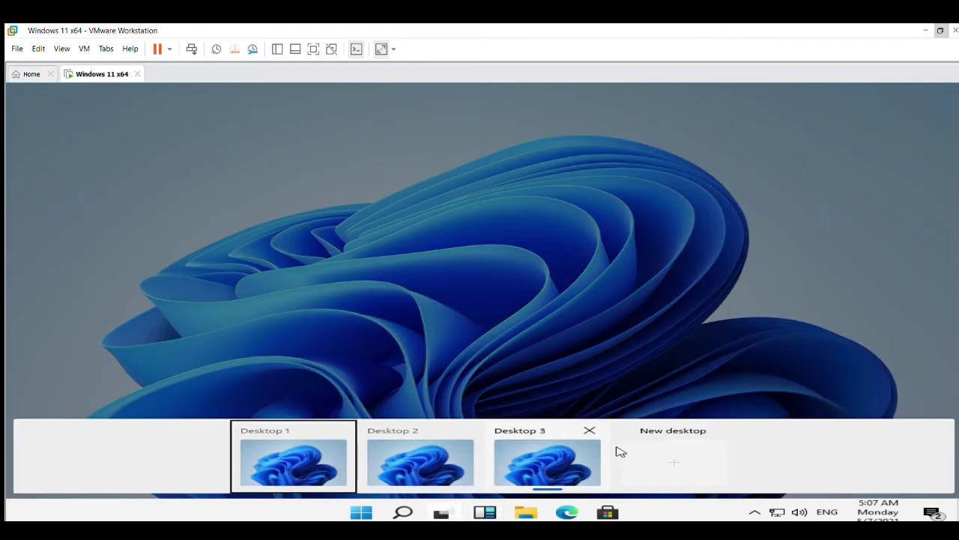
click(590, 432)
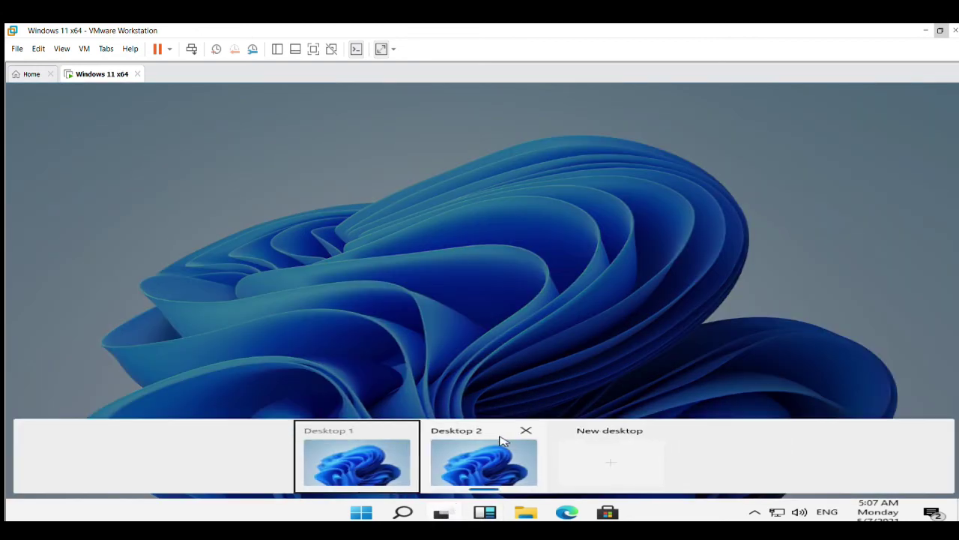
click(526, 430)
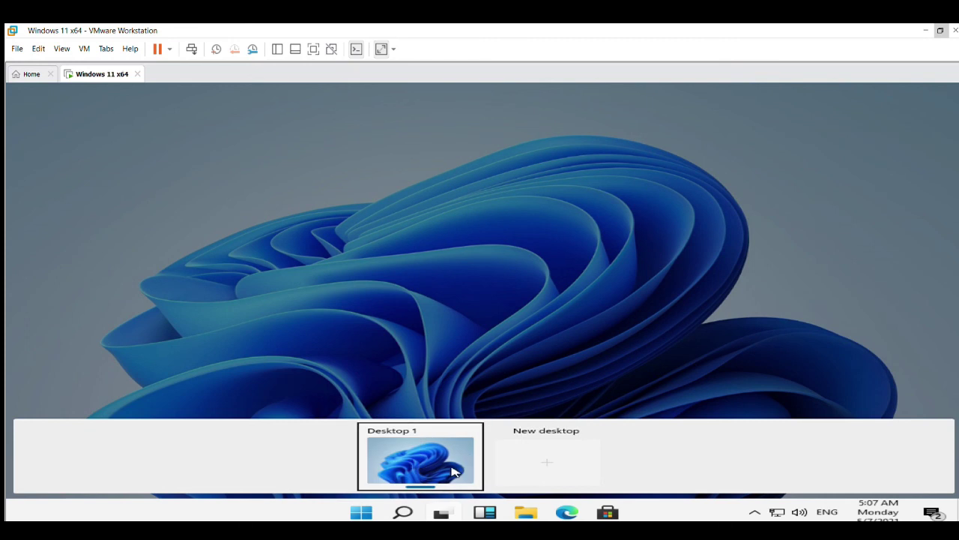
click(452, 471)
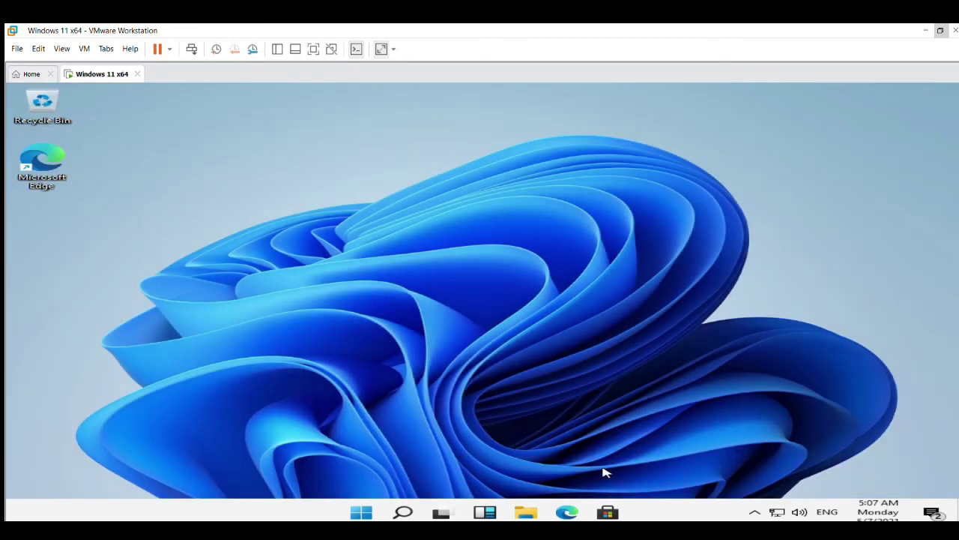
Open Microsoft Store, browse its home page down to the Most popular apps, and close it
click(606, 512)
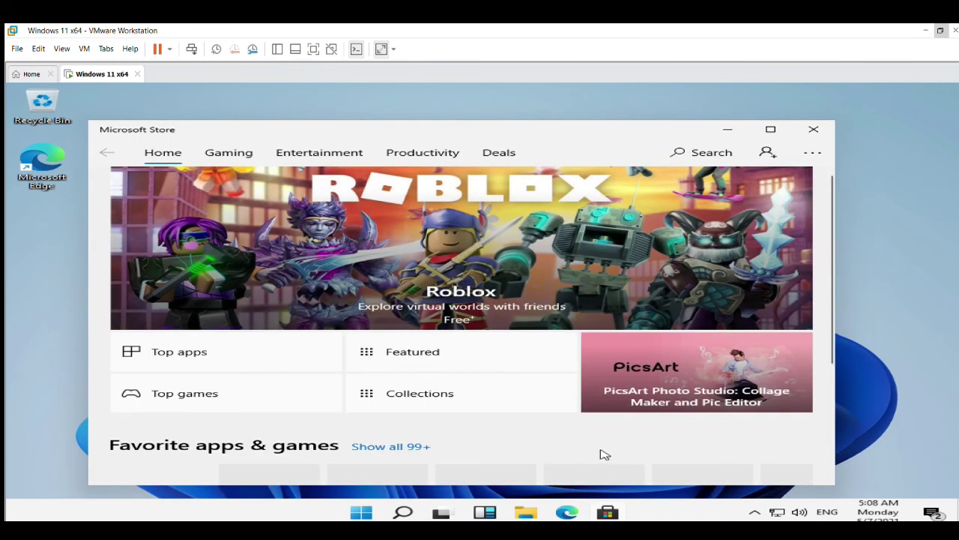
scroll(590, 360, down, 3)
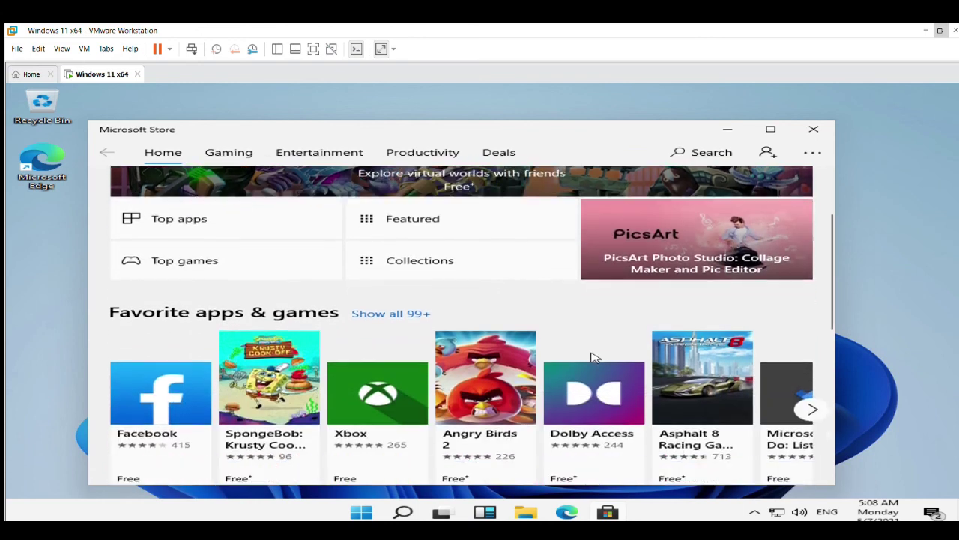
scroll(592, 359, down, 3)
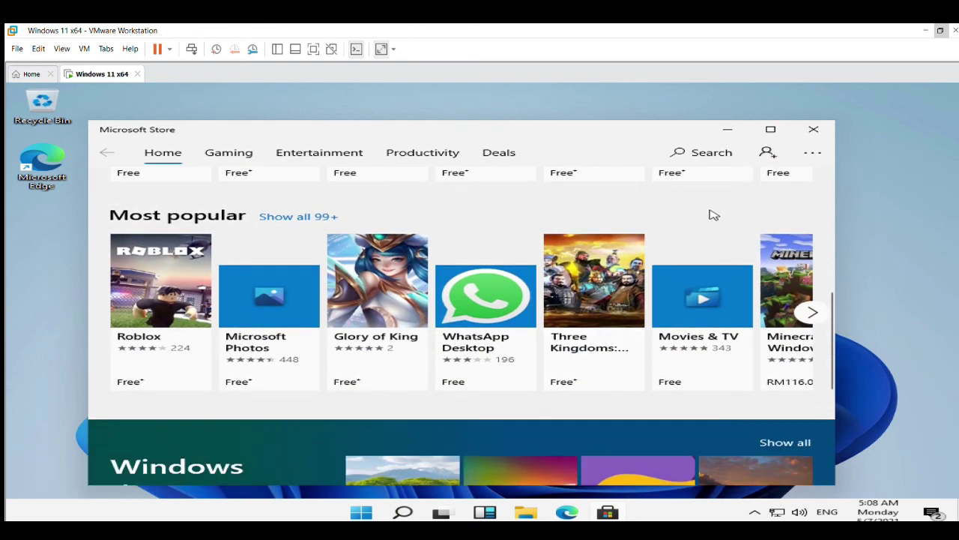
click(813, 132)
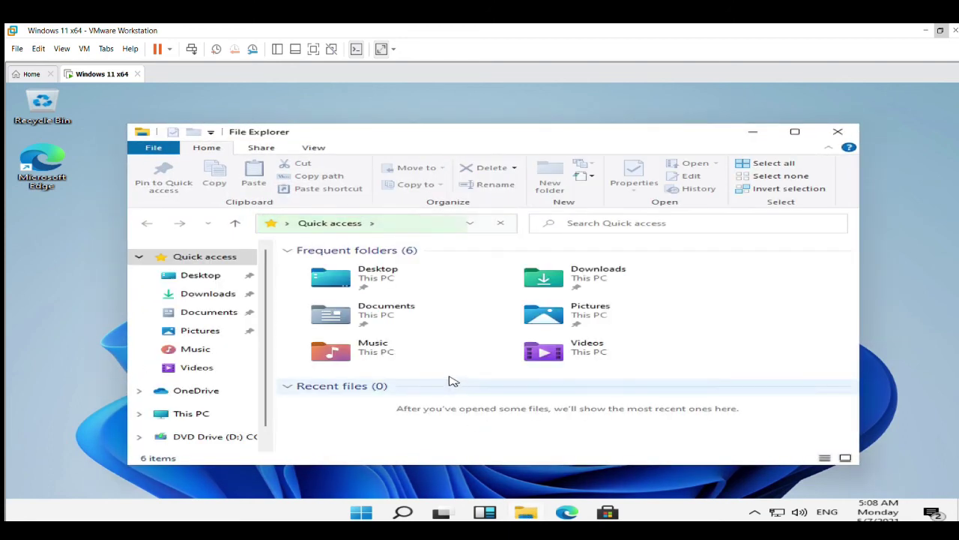
Maximize File Explorer, expand and open This PC, and look inside the Videos folder before returning to This PC
double_click(489, 138)
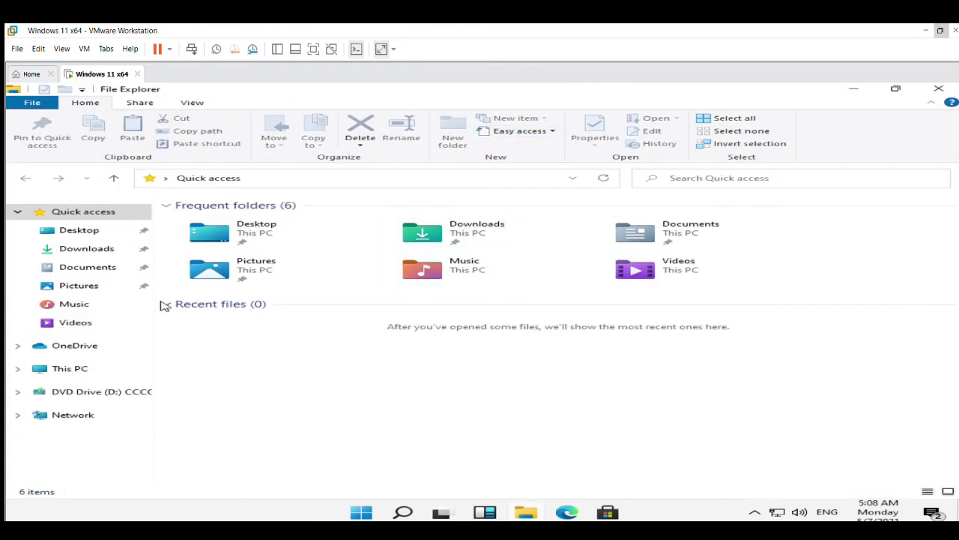
click(17, 345)
click(18, 369)
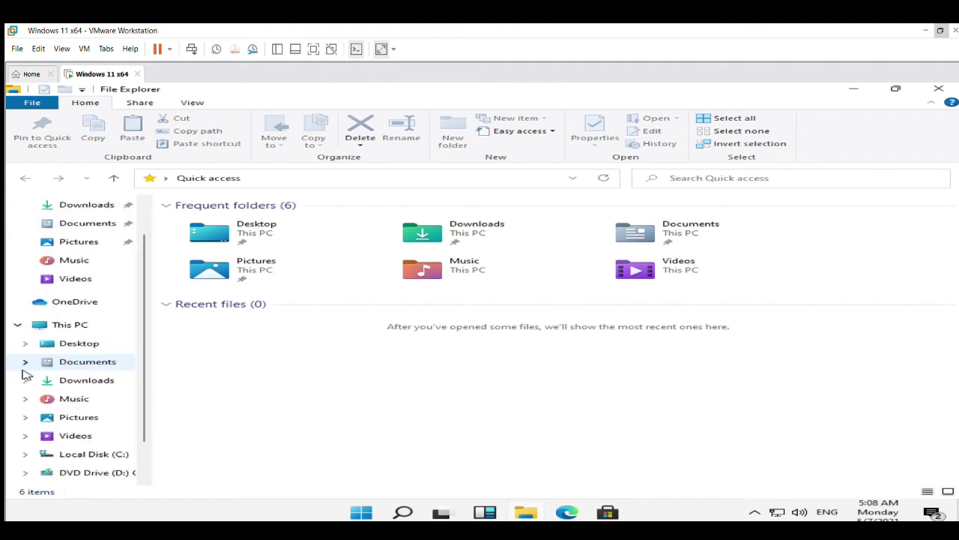
click(69, 327)
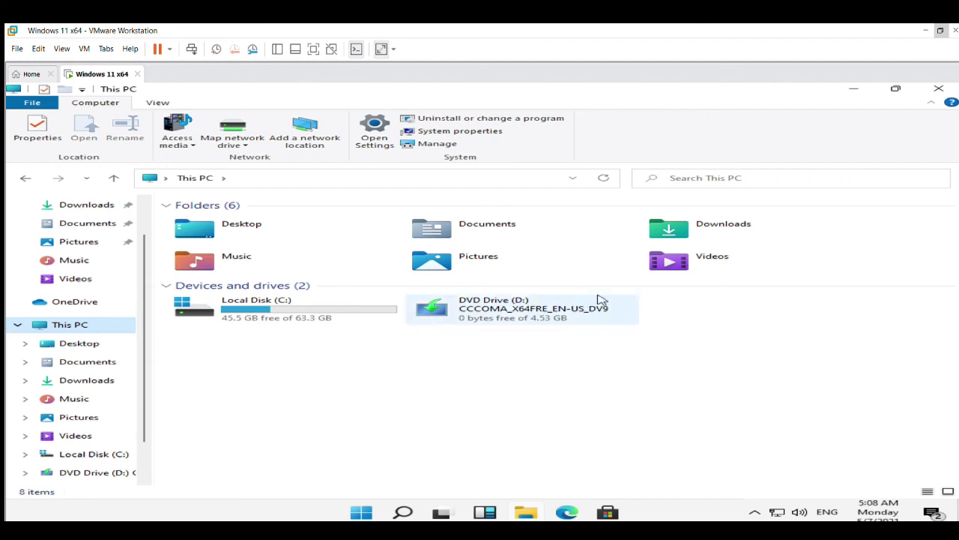
double_click(697, 267)
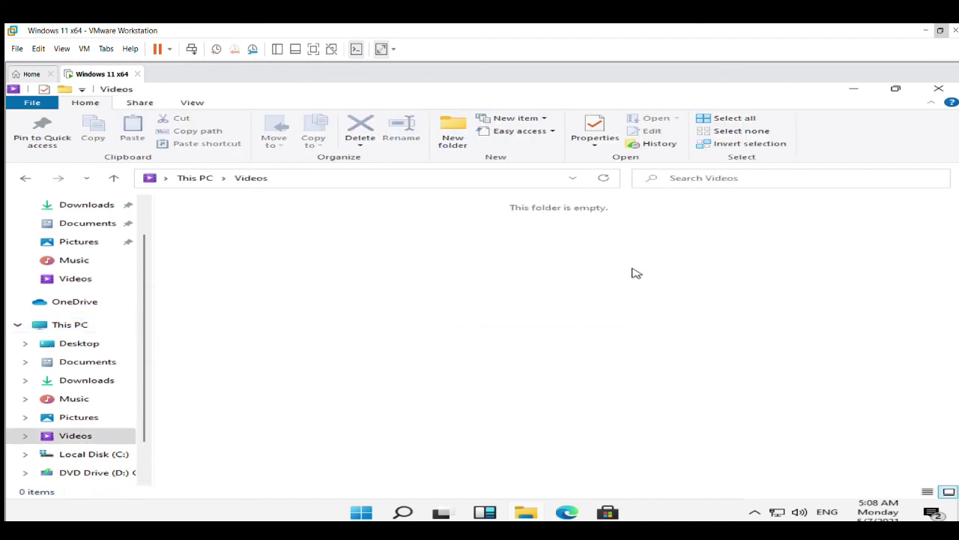
click(191, 180)
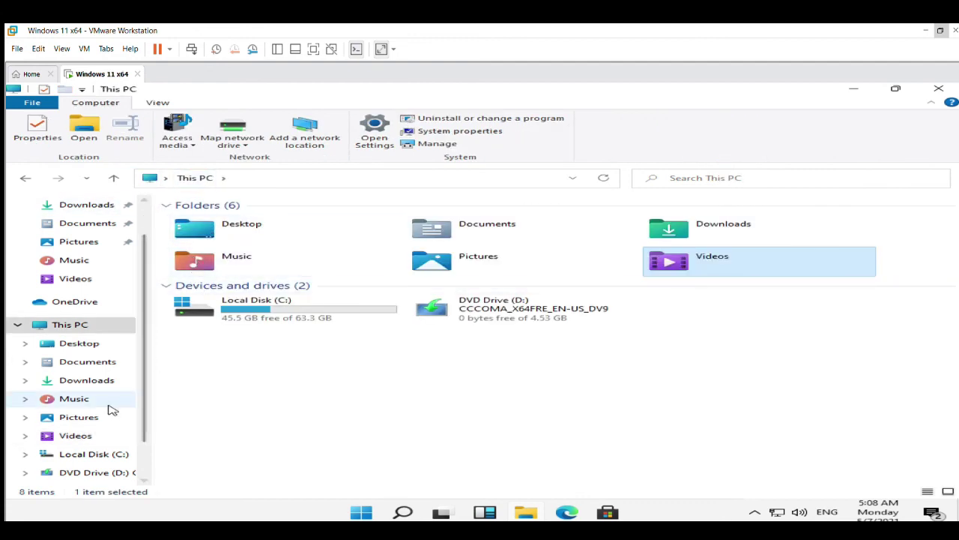
View the contents of Local Disk (C:) and close File Explorer
scroll(111, 406, down, 1)
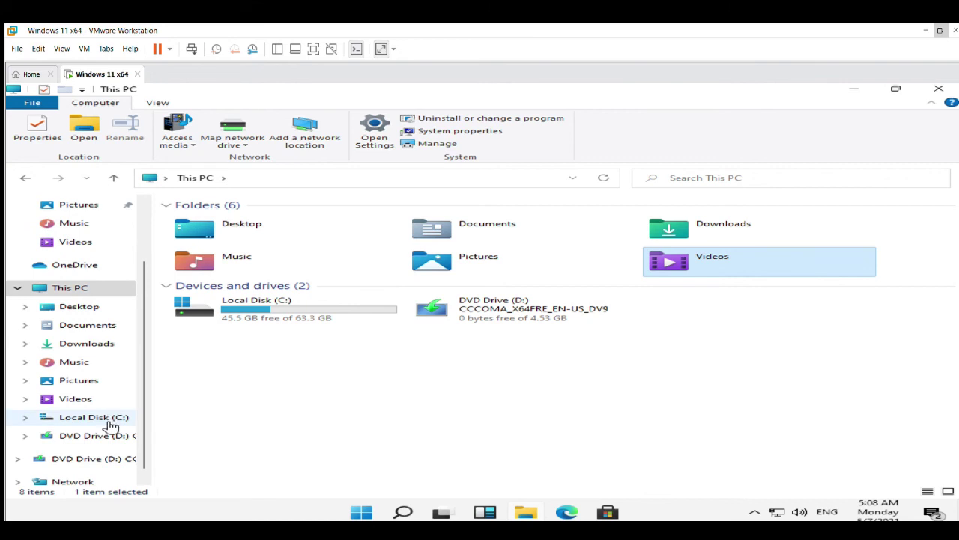
click(109, 423)
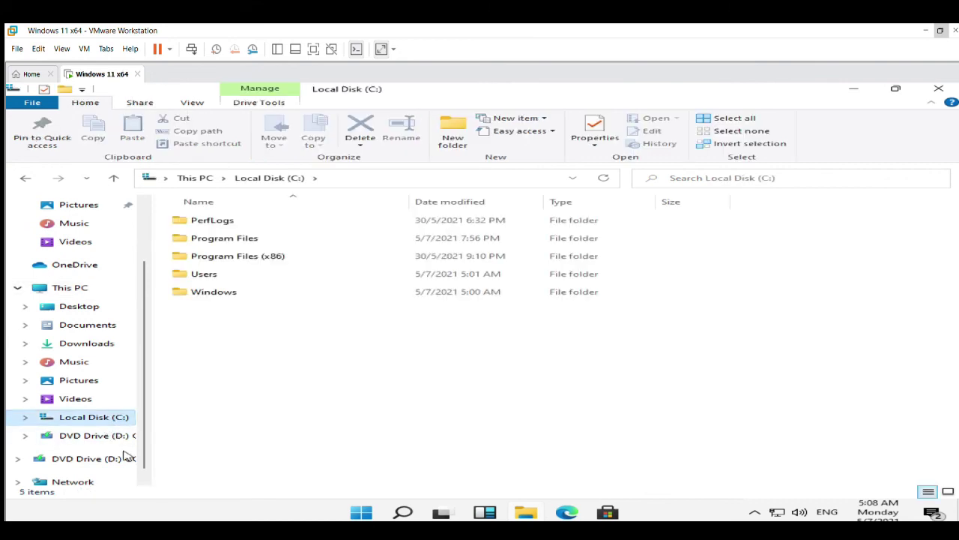
scroll(128, 453, down, 1)
scroll(129, 453, up, 1)
click(937, 89)
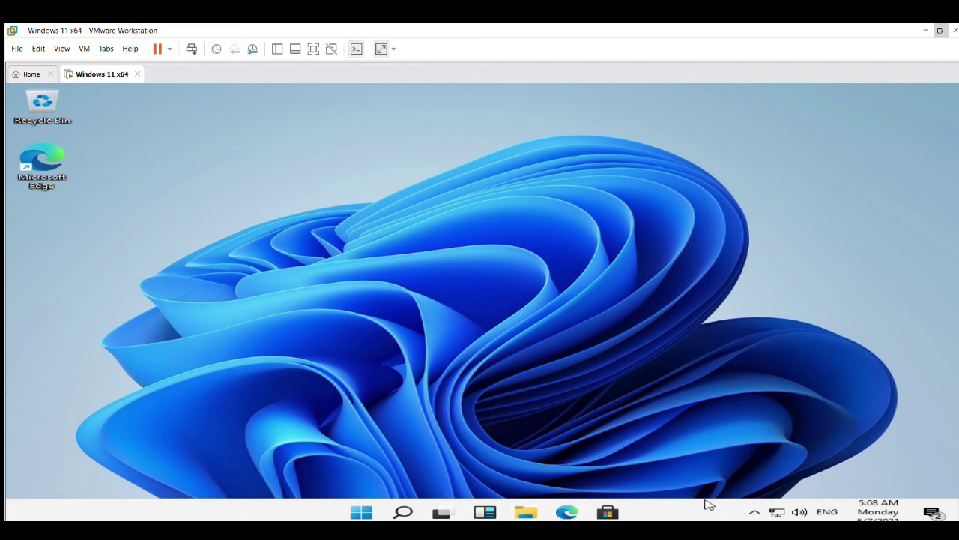
Show the hidden notification area icons for a look and hide them again
click(757, 515)
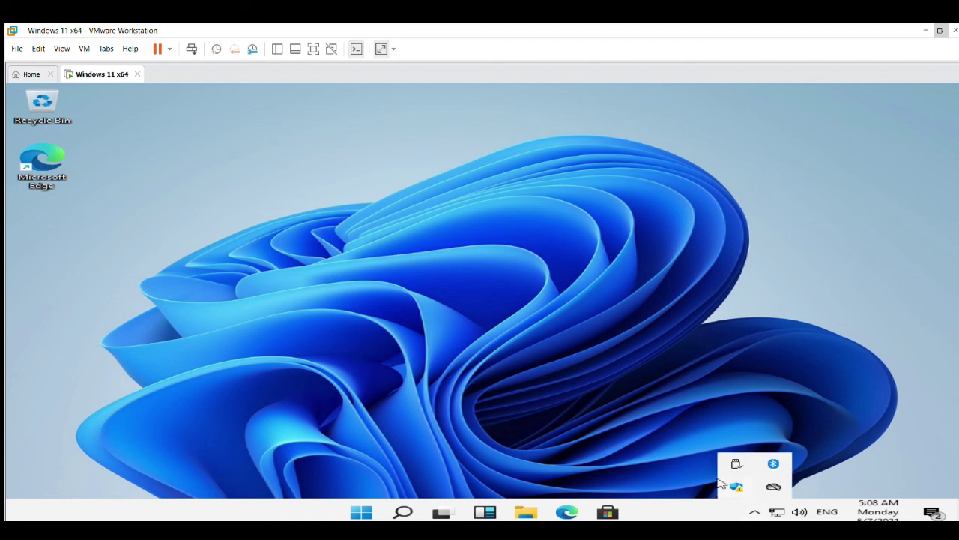
click(638, 383)
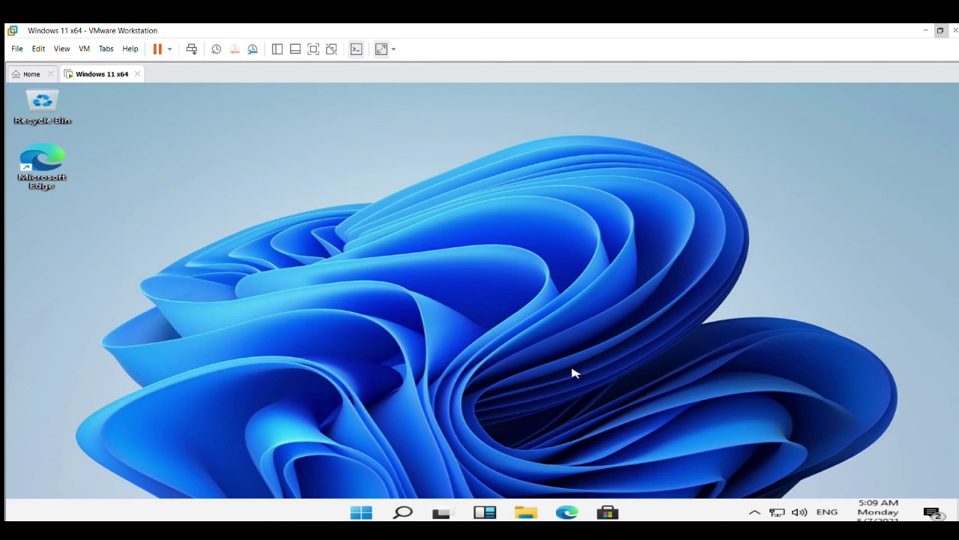
Open Start and look through the pinned apps, the All apps list and the user account options
click(372, 512)
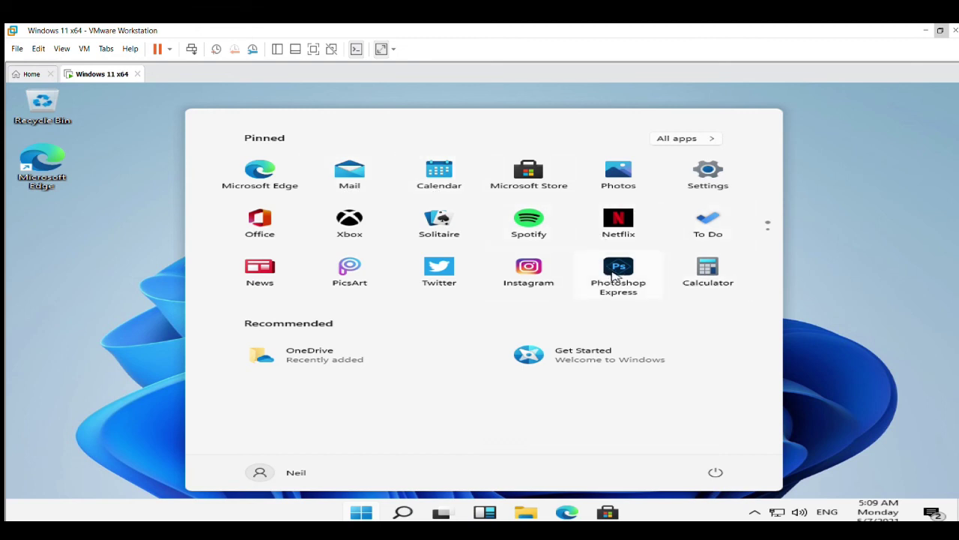
scroll(613, 276, down, 1)
scroll(619, 288, up, 1)
click(677, 140)
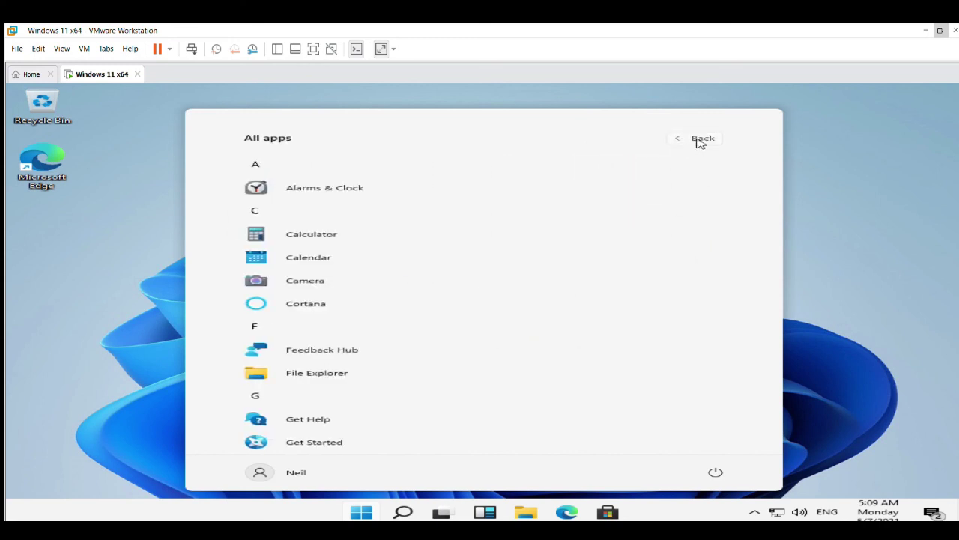
click(700, 141)
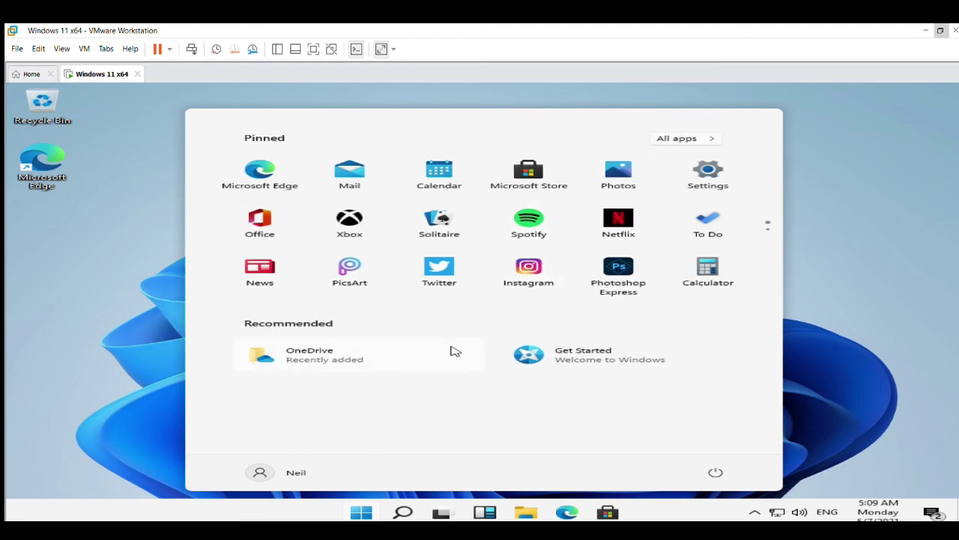
click(274, 474)
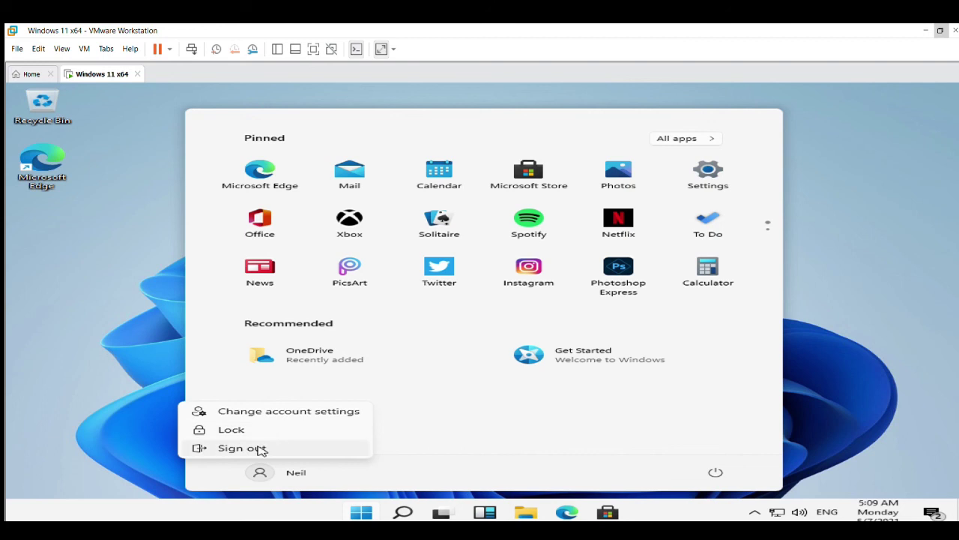
click(432, 451)
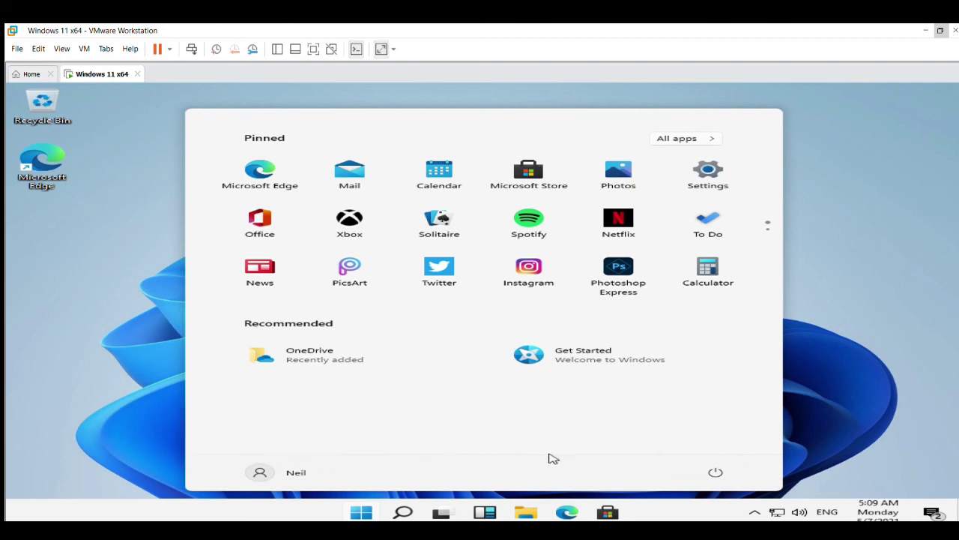
Shut down Windows 11 in the virtual machine
click(720, 473)
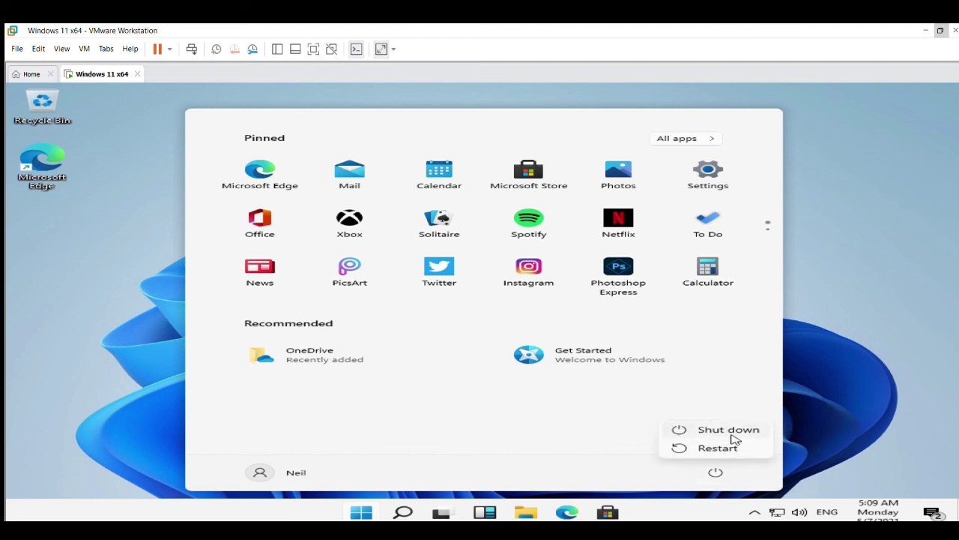
click(735, 433)
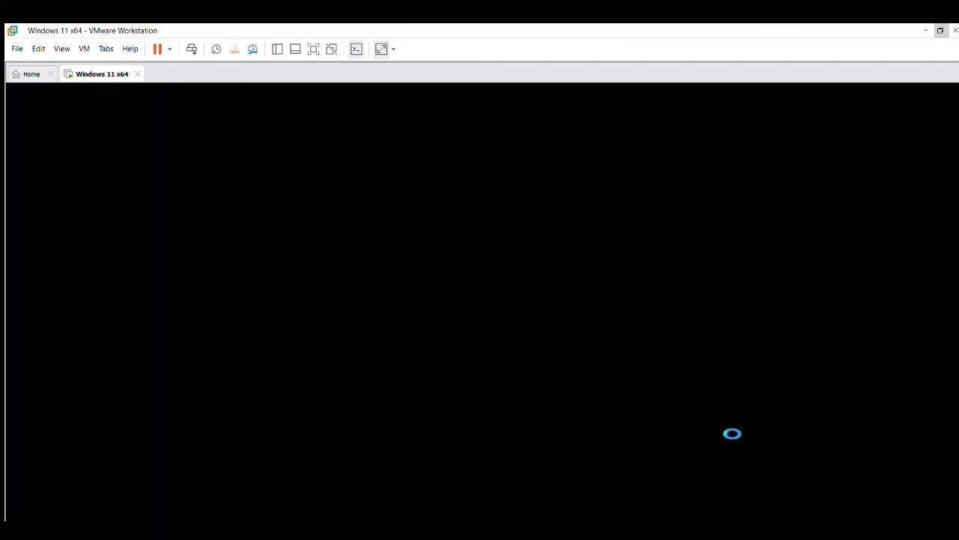